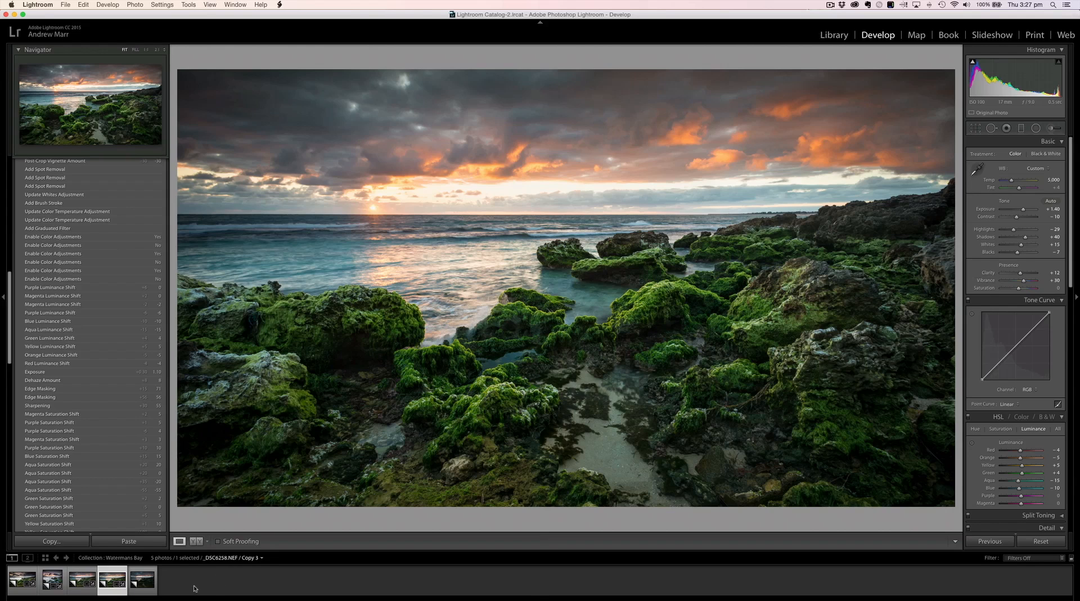
Step: Open the unedited Copy 4 of the seascape and enable Remove Chromatic Aberration and Profile Corrections
click(148, 583)
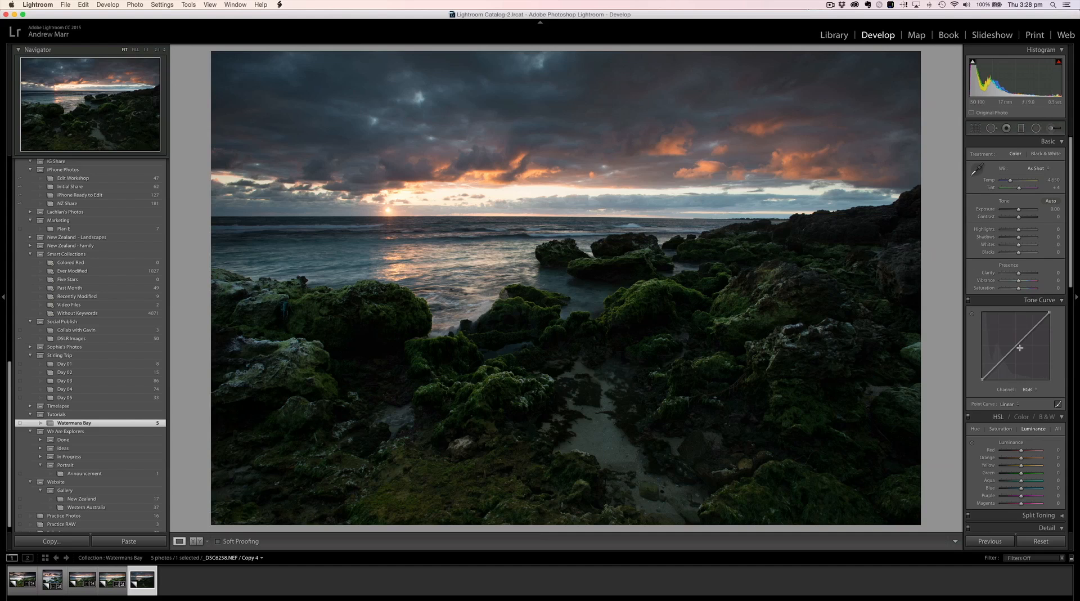
scroll(1020, 349, down, 10)
scroll(1020, 349, up, 5)
scroll(1020, 350, up, 3)
scroll(1020, 350, down, 3)
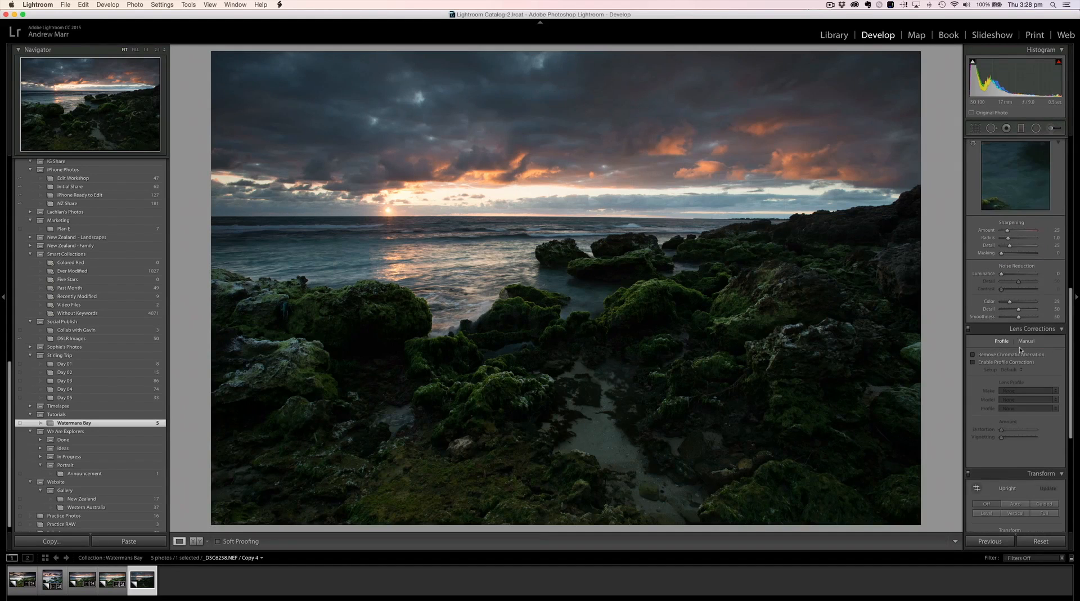
click(973, 355)
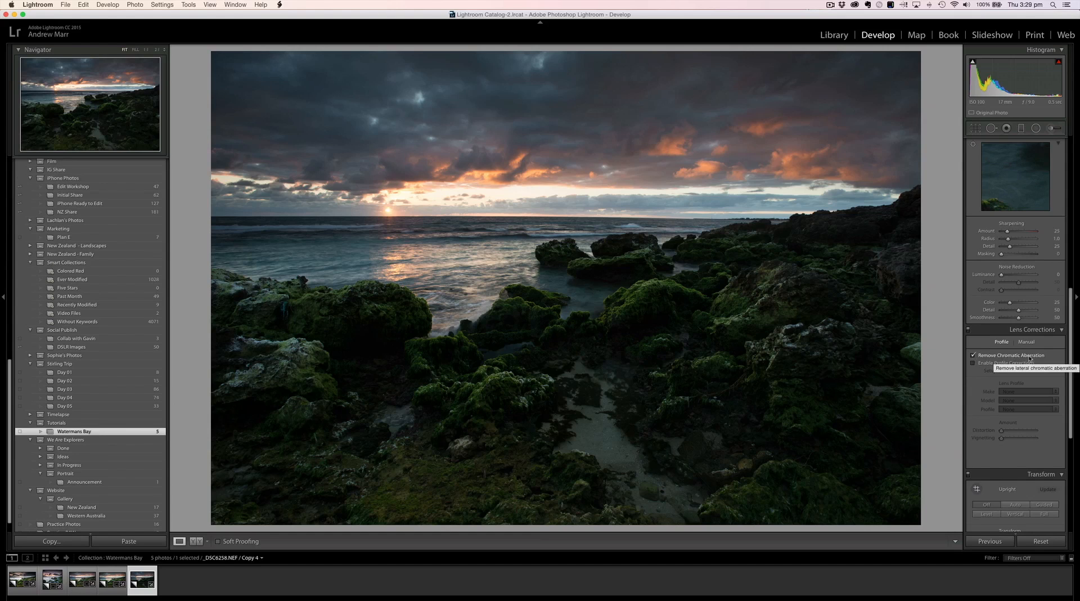
click(973, 363)
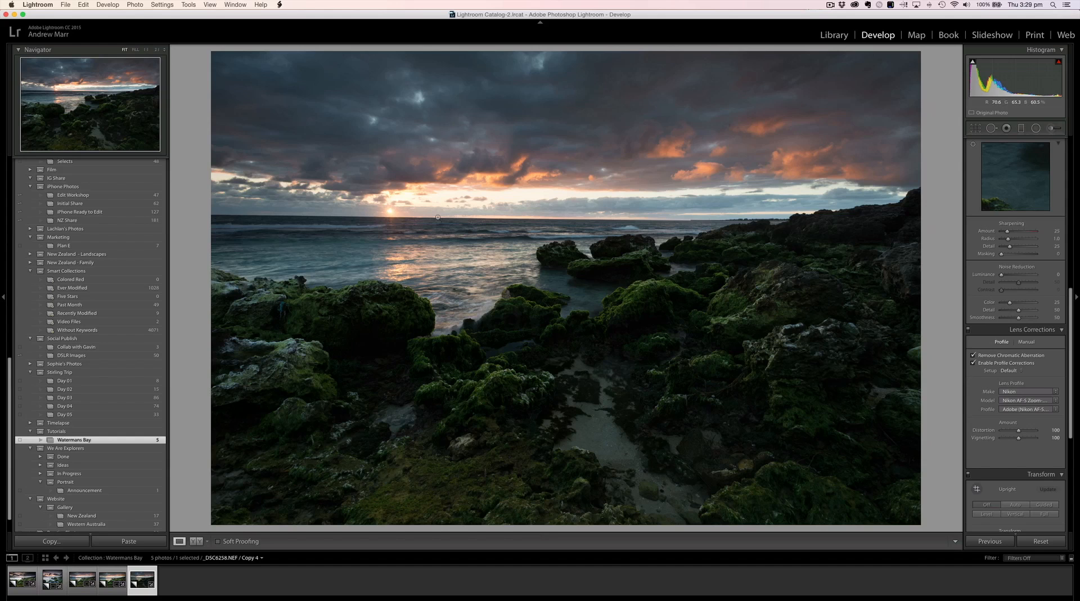
Step: Straighten the horizon with Crop & Straighten by rotating the photo about -0.7 degrees, and apply the crop
scroll(978, 294, up, 10)
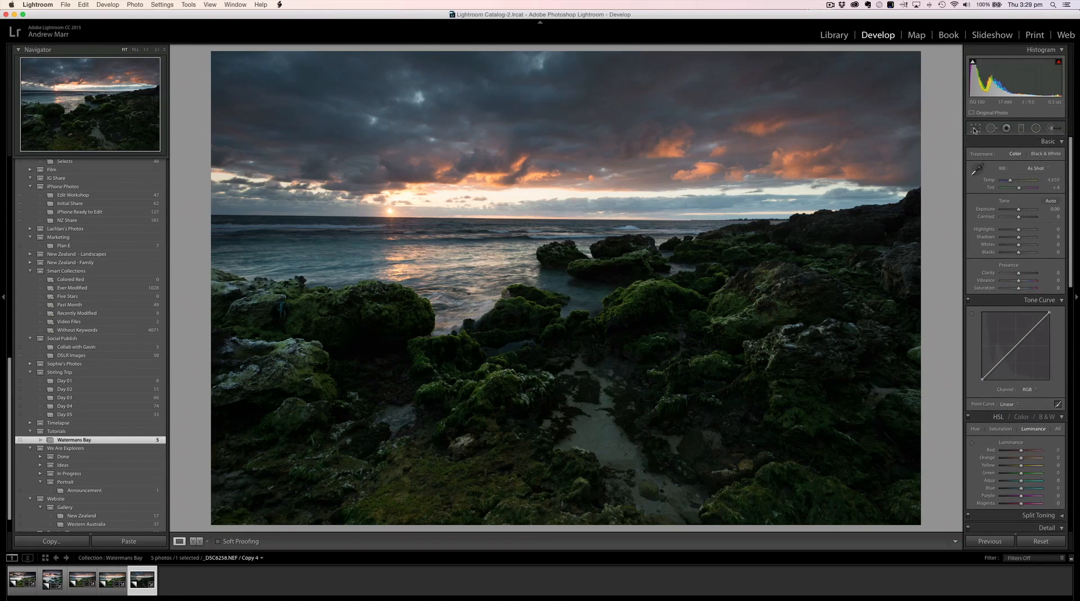
click(975, 129)
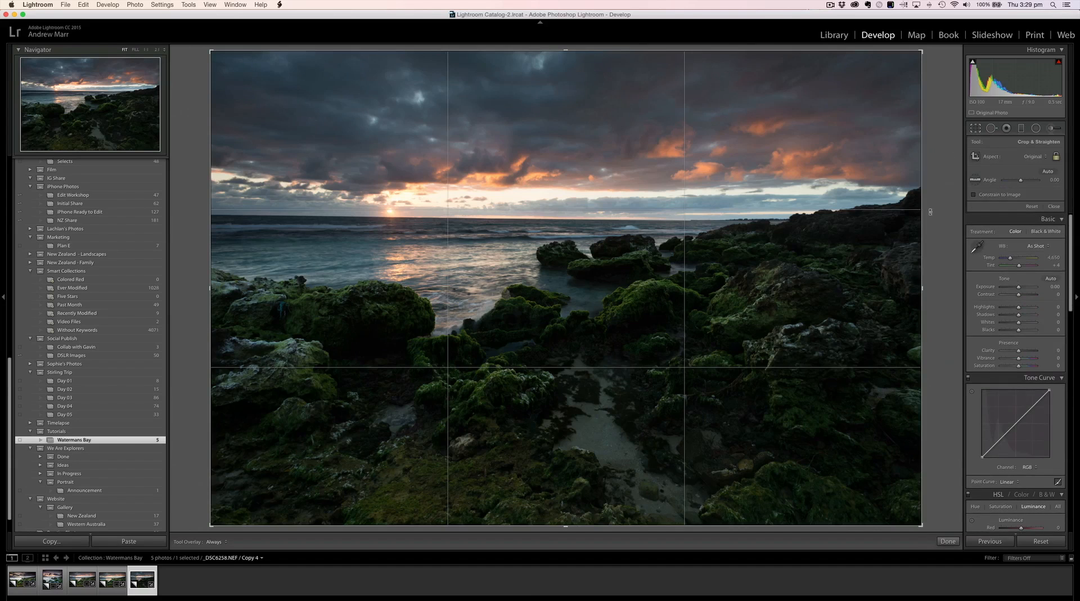
drag(934, 211, 933, 208)
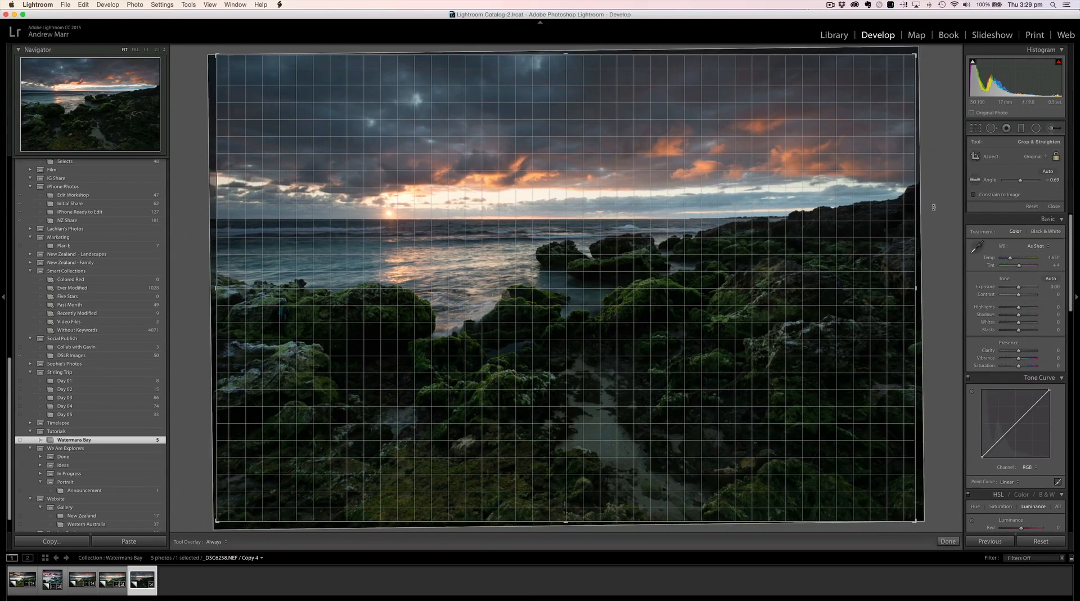
key(Return)
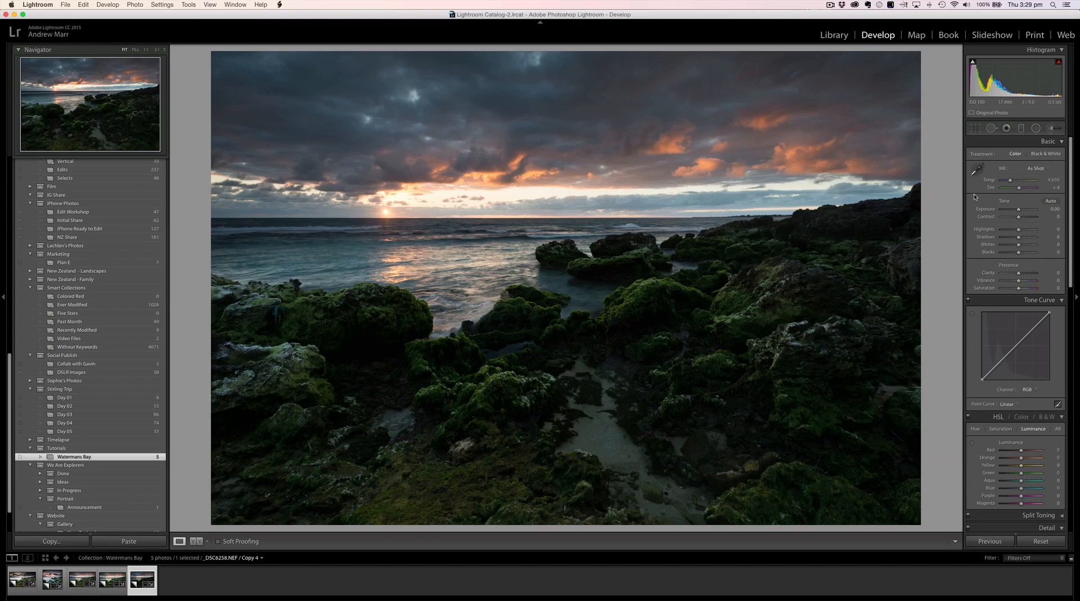
Step: Switch the white balance to Auto, and warm the photo by setting the temperature to 5,150
click(1036, 172)
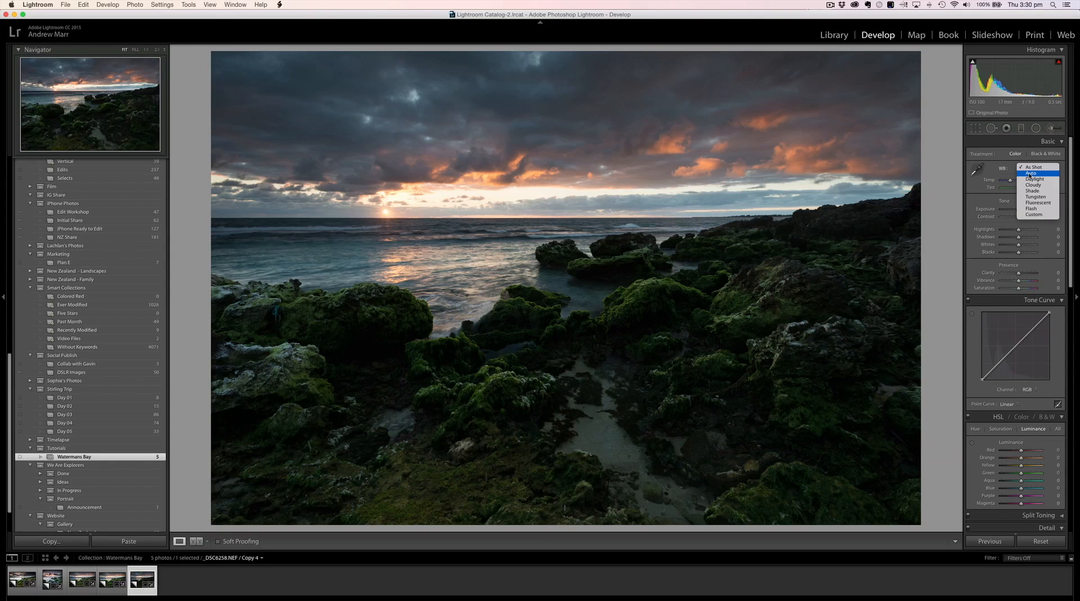
click(1029, 174)
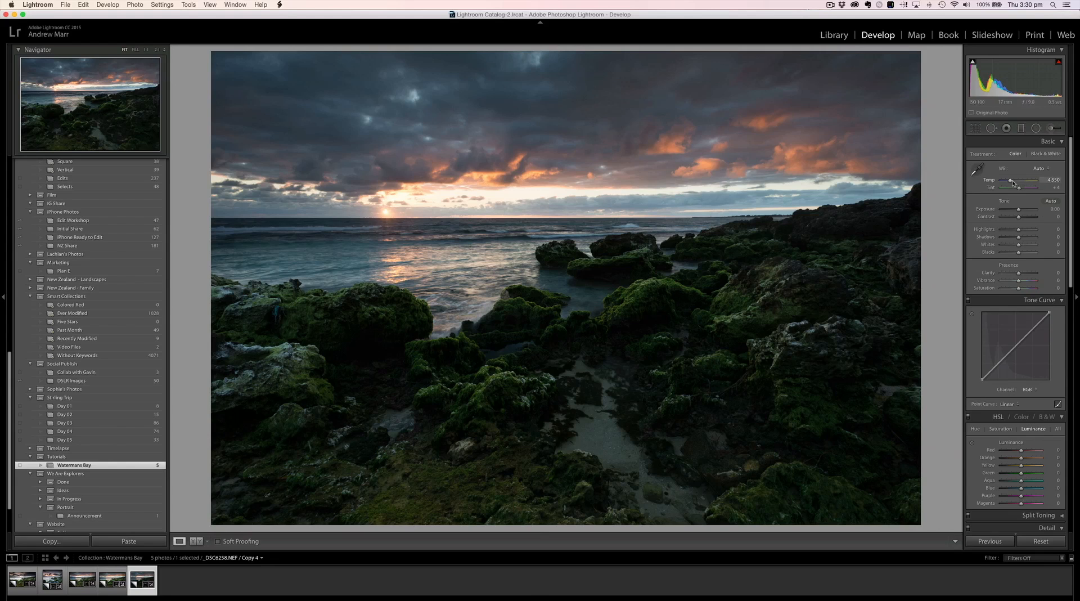
drag(1011, 182, 1014, 182)
drag(1013, 181, 1012, 181)
click(1059, 181)
click(1059, 180)
key(BackSpace)
key(BackSpace)
text(50)
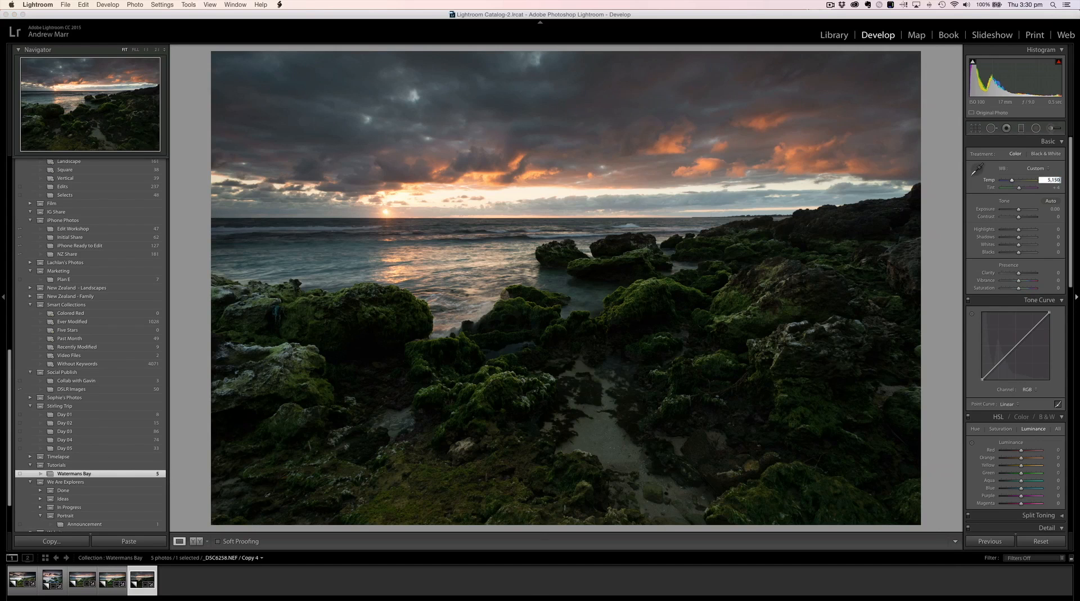
key(Tab)
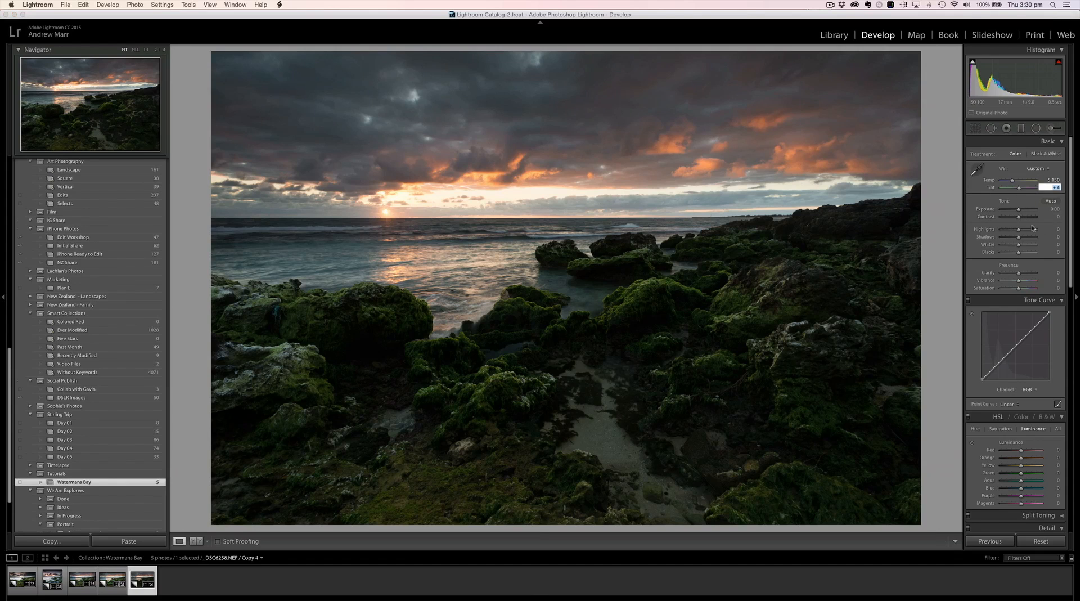
Step: Apply Auto tone, and refine it by setting Shadows to +41 and Blacks to -10
click(1051, 201)
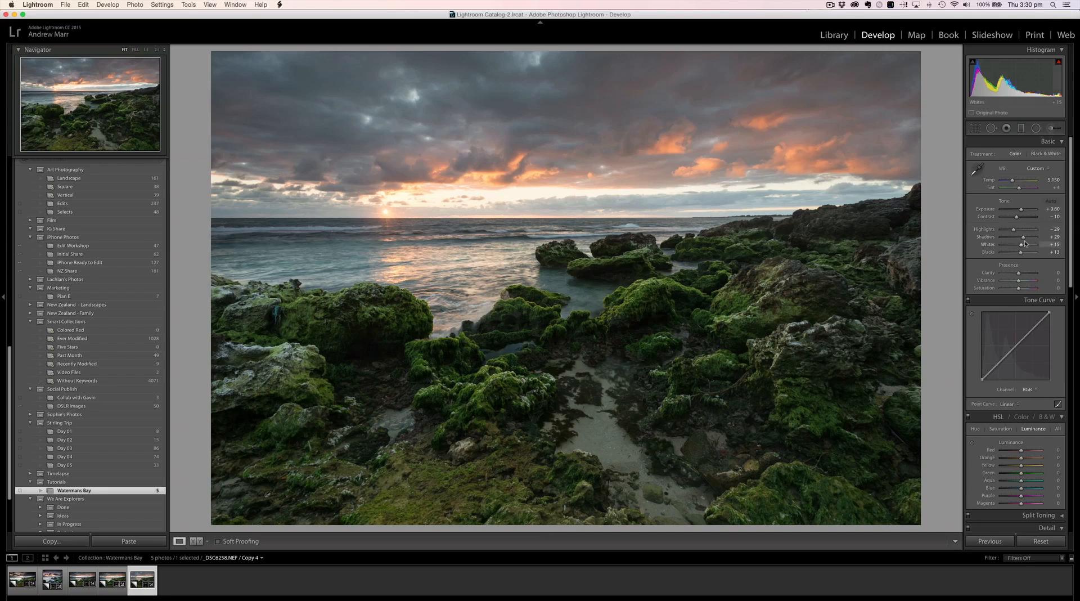
drag(1023, 239, 1025, 239)
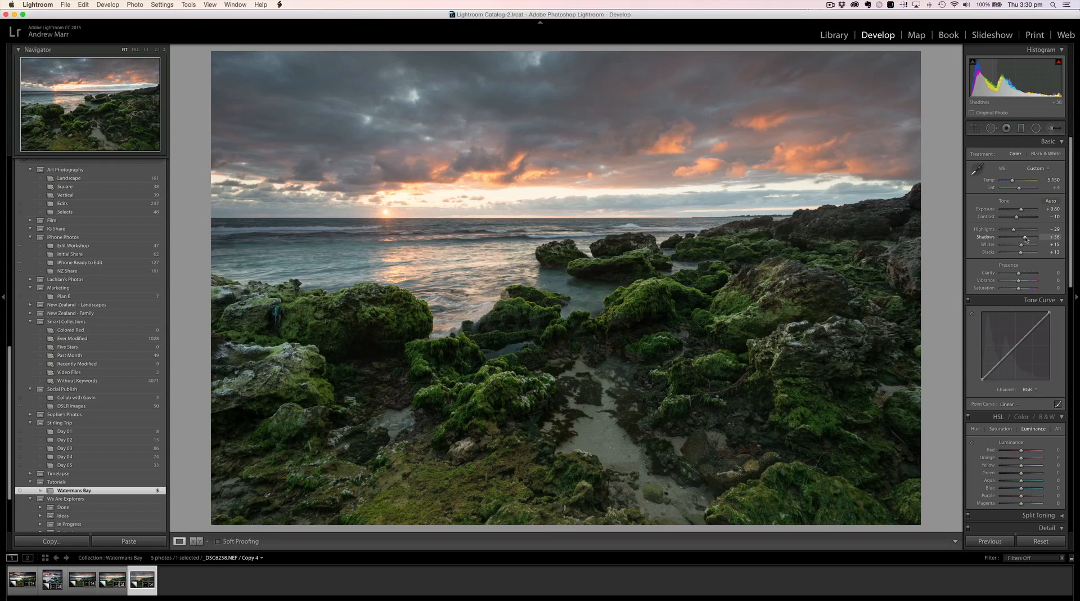
drag(1025, 239, 1026, 239)
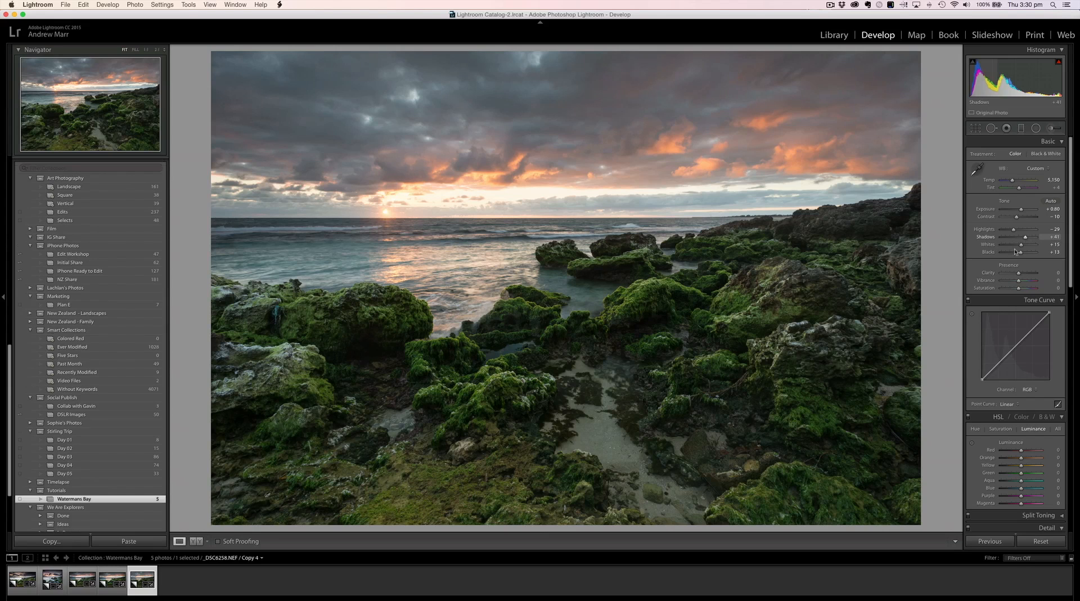
drag(1021, 254, 1016, 254)
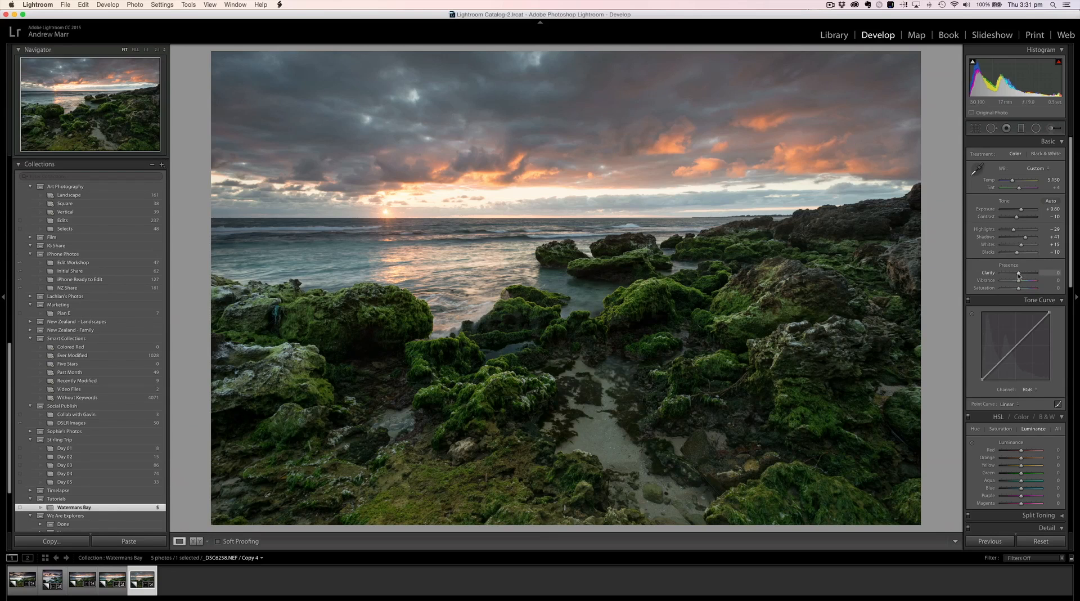
Step: Set Clarity to +12 and Vibrance to +30
drag(1018, 275, 1021, 276)
drag(1020, 274, 1021, 275)
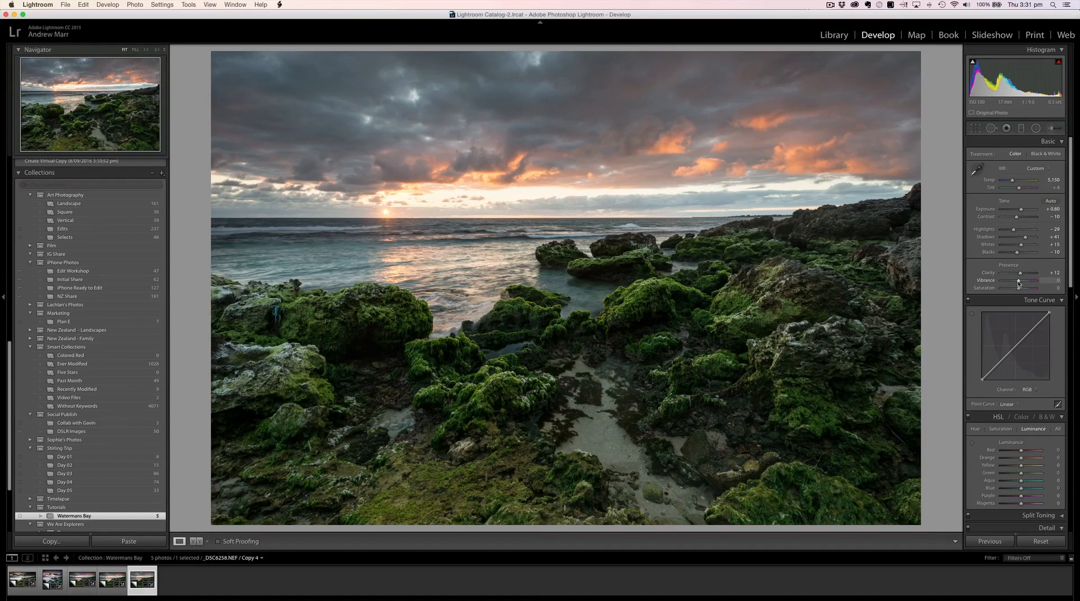
drag(1019, 283, 1023, 285)
drag(1024, 283, 1023, 283)
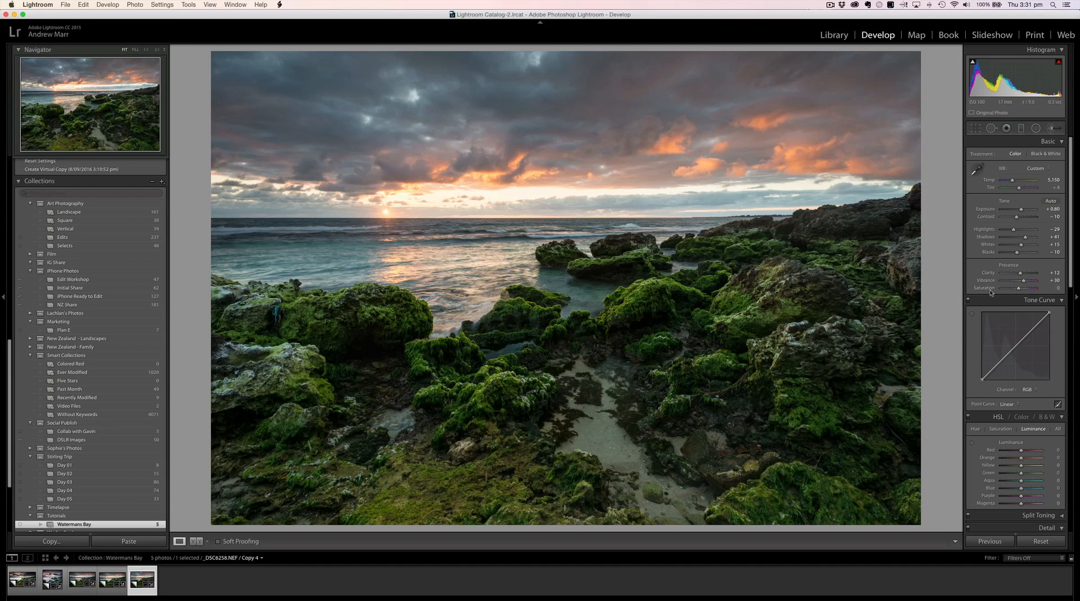
Step: Raise the HSL saturation of Red to +15 and Orange to +12
scroll(988, 293, down, 1)
scroll(989, 293, down, 5)
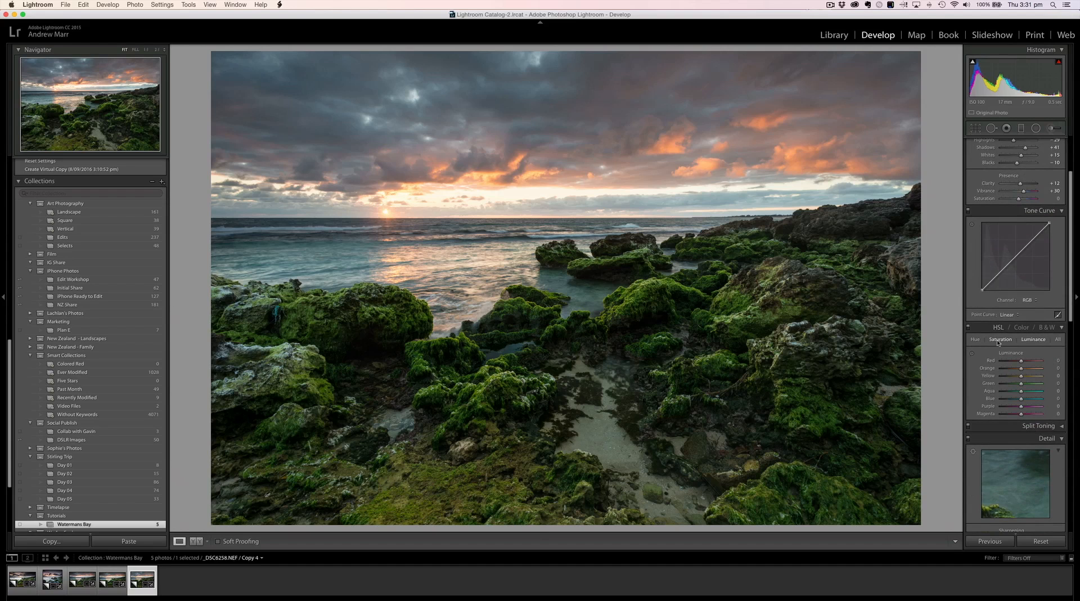
click(1000, 341)
mouse_move(1022, 362)
mouse_down()
mouse_move(1010, 362)
mouse_move(1036, 364)
mouse_move(1012, 363)
mouse_move(1024, 365)
mouse_up()
drag(1021, 368, 1024, 371)
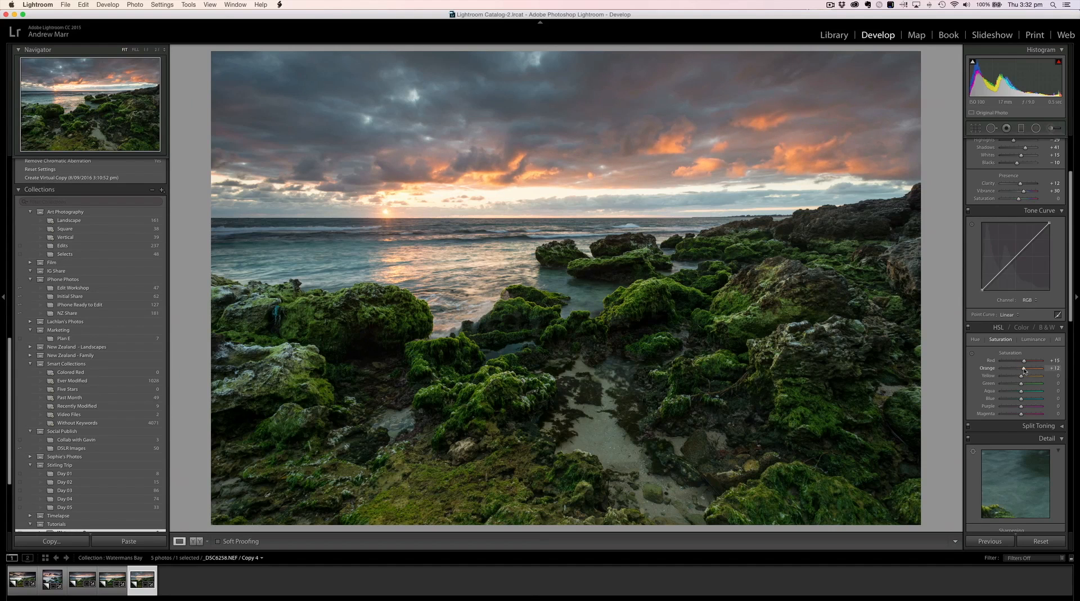
Step: Set the HSL saturation of Yellow to +12, Green to +4, Aqua to +20, Blue to +16, and Purple and Magenta to +7
drag(1024, 371, 1025, 400)
click(1026, 393)
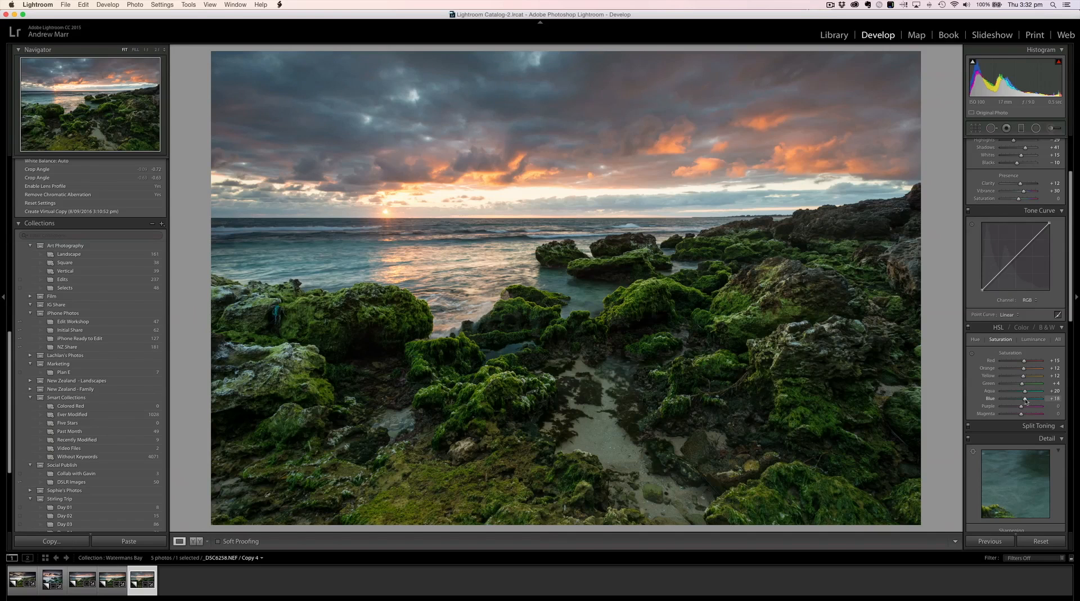
drag(1026, 402, 1022, 416)
click(1053, 406)
key(Down)
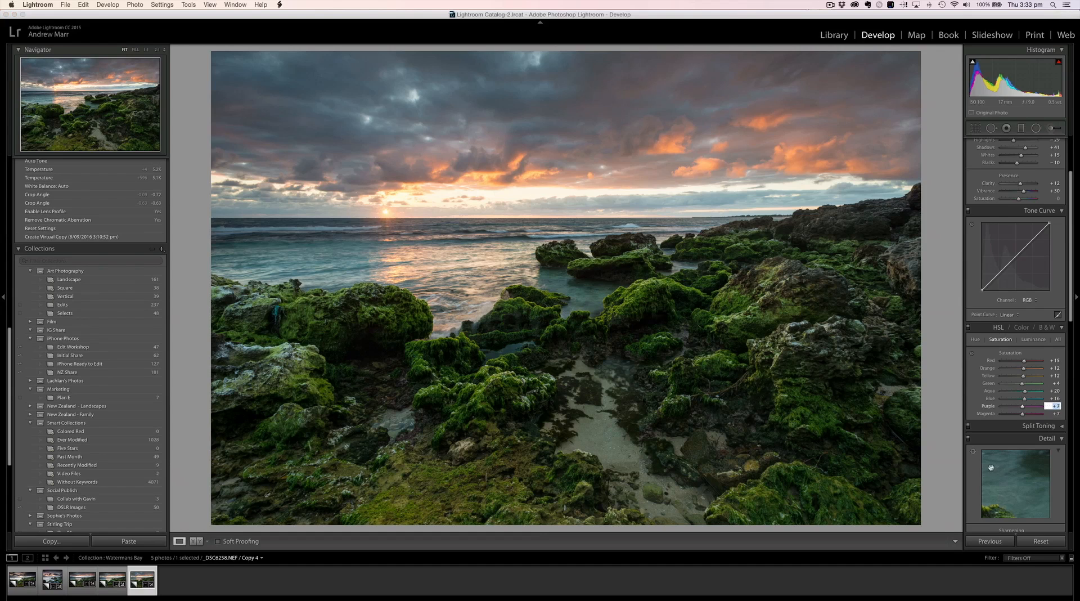
Step: Point the detail preview at the mossy rocks and set the sharpening Amount to 50
scroll(1005, 374, down, 3)
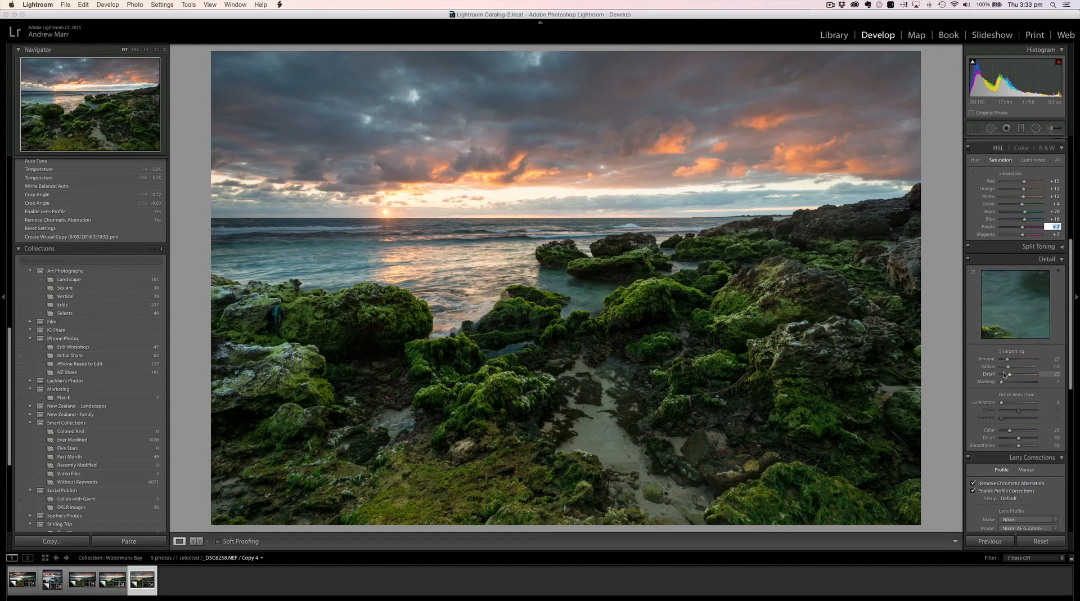
click(973, 274)
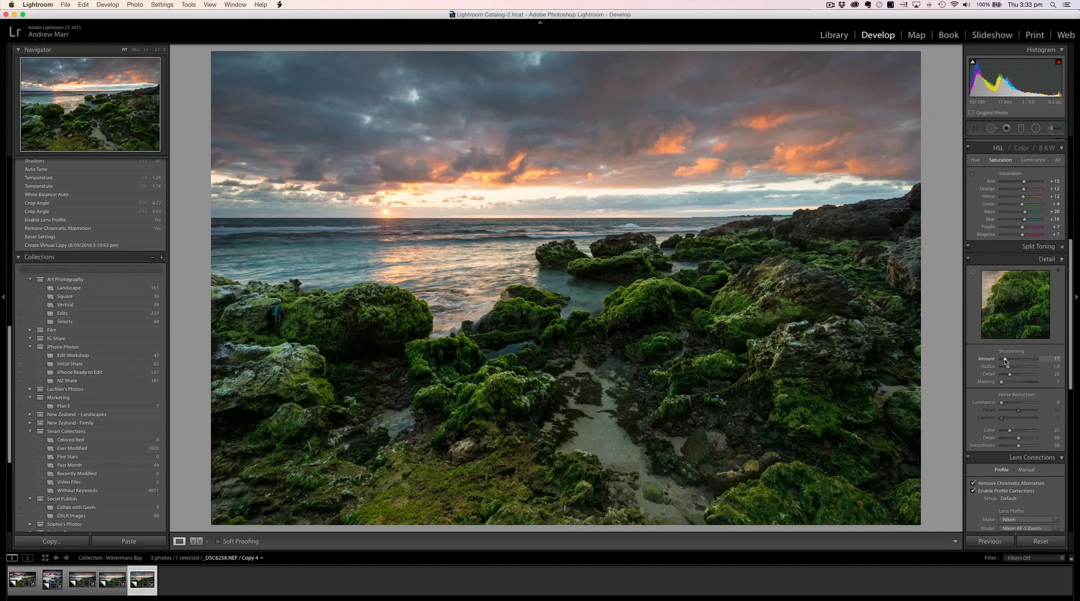
drag(1007, 360, 1010, 362)
drag(1012, 361, 1013, 361)
drag(1013, 361, 1013, 360)
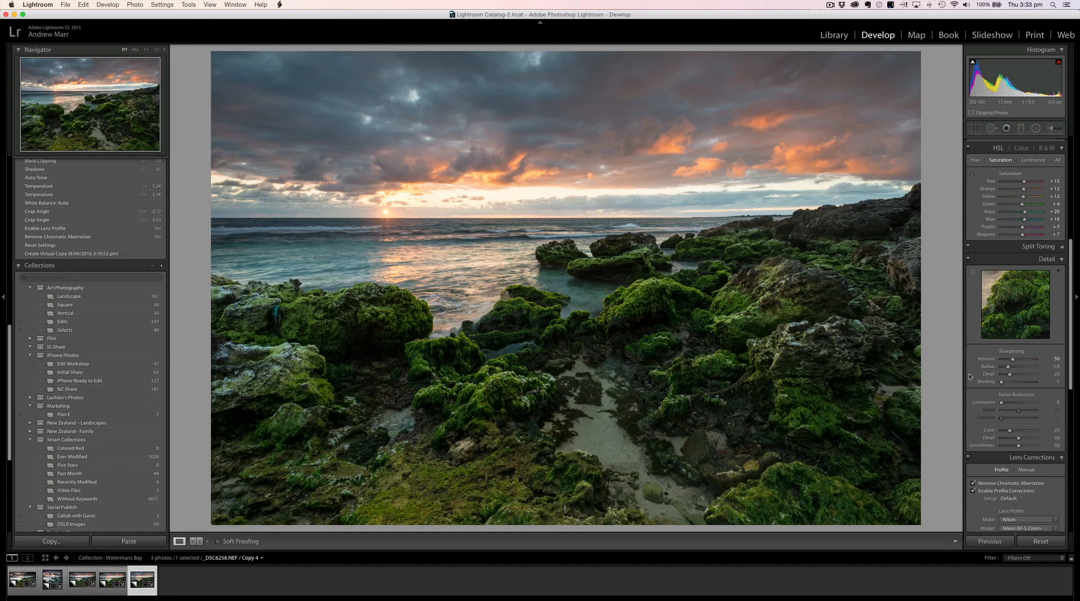
Step: Set the sharpening Masking to 70 while viewing the black-and-white edge mask
scroll(979, 378, down, 1)
scroll(979, 378, down, 1)
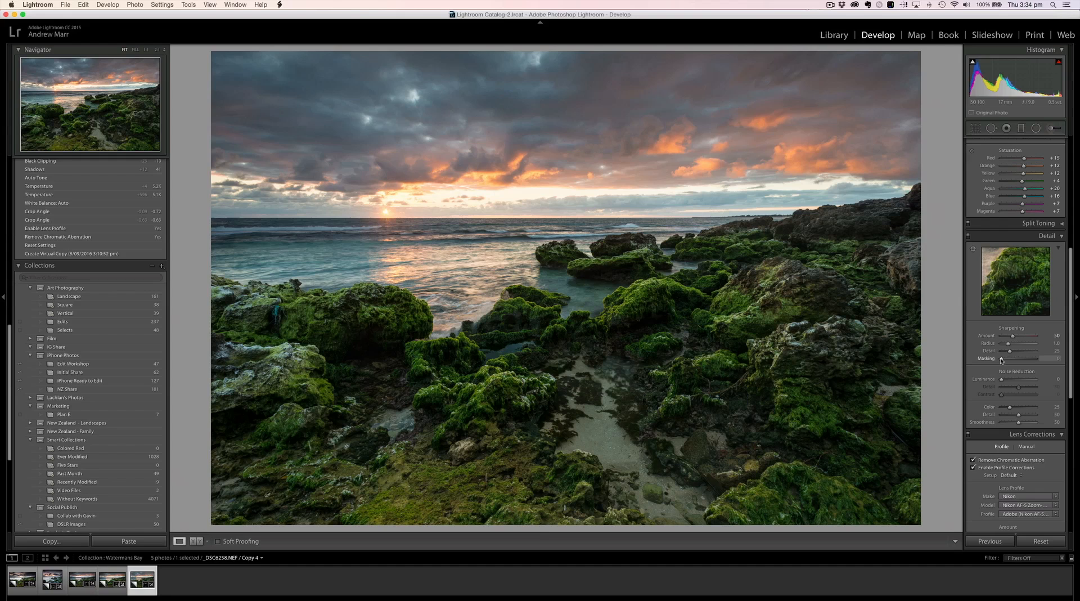
key(alt)
drag(1001, 360, 1009, 360)
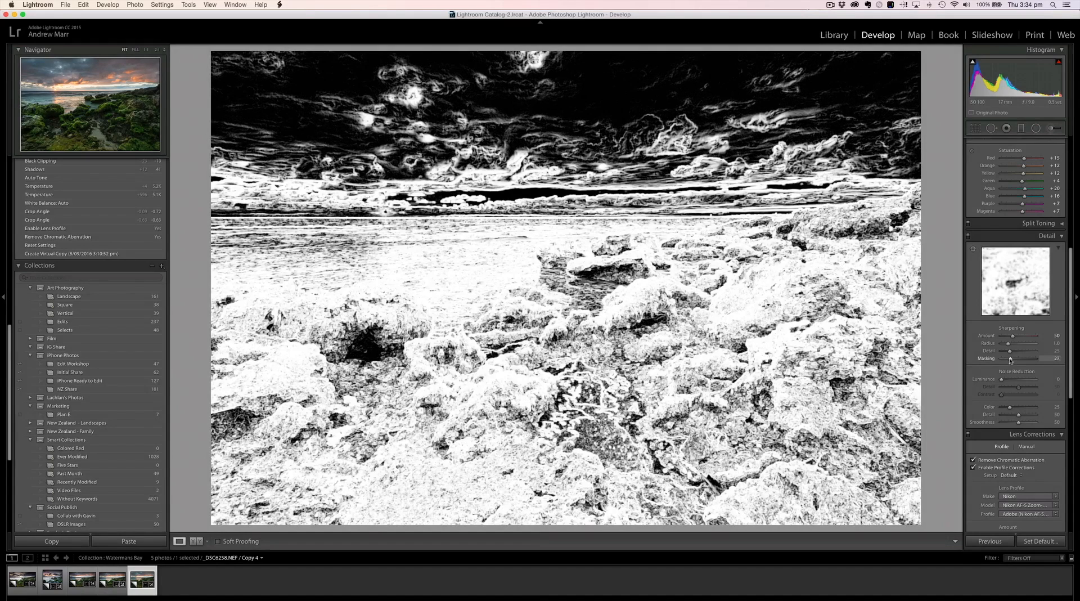
drag(1012, 361, 1020, 361)
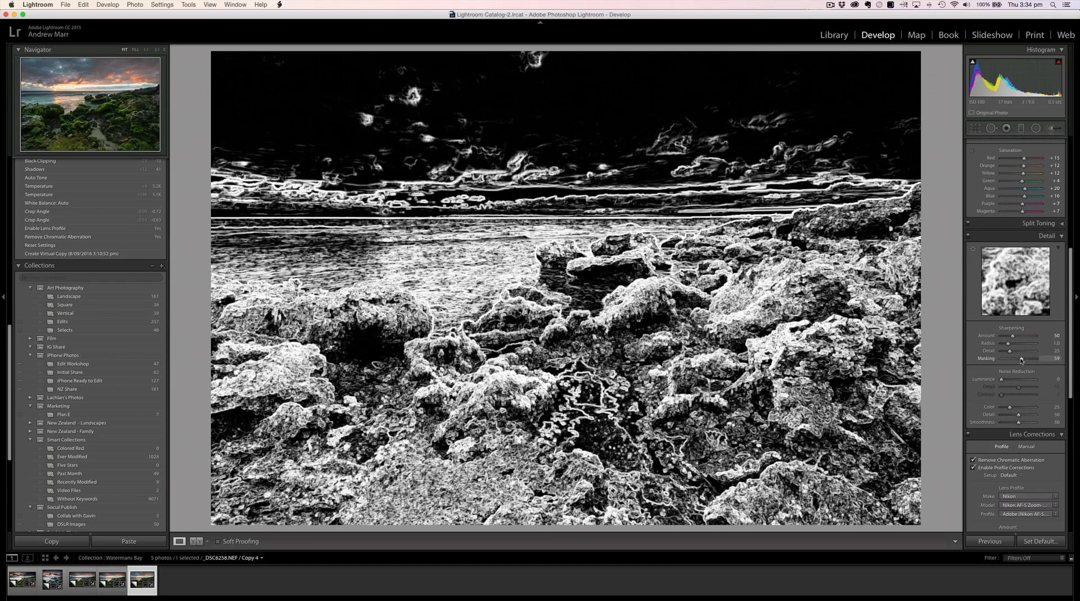
drag(1021, 360, 1024, 361)
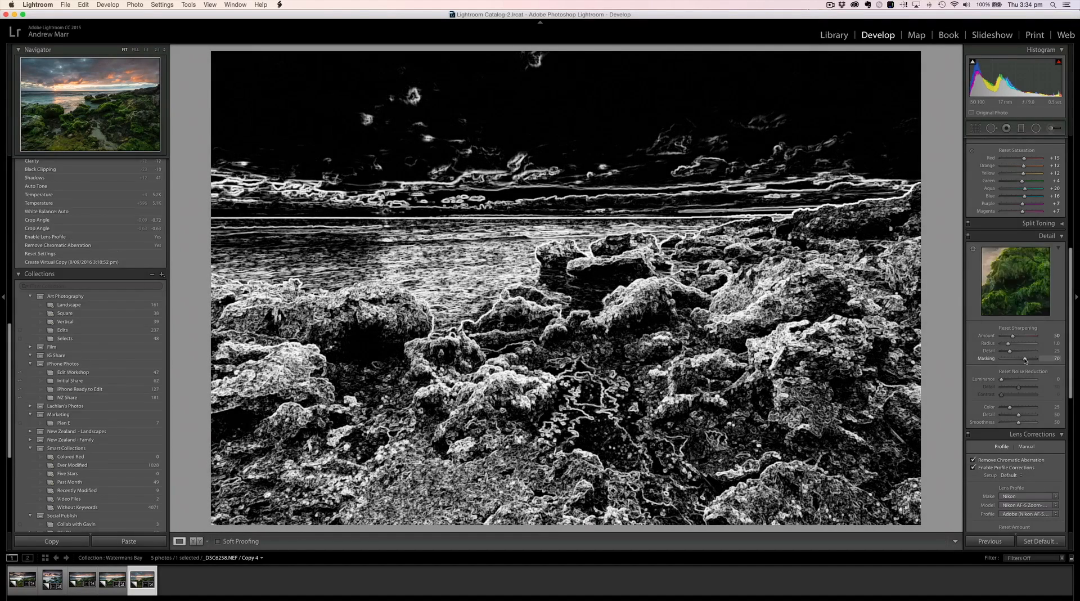
Step: Reduce the lens profile's Vignetting correction amount to 0
scroll(991, 403, down, 5)
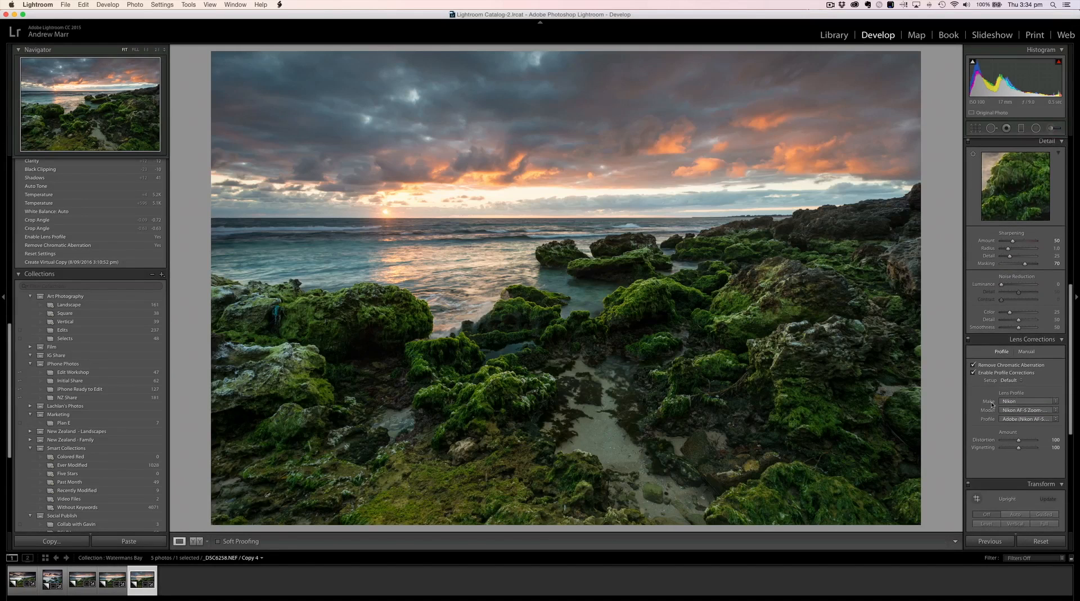
scroll(991, 403, down, 10)
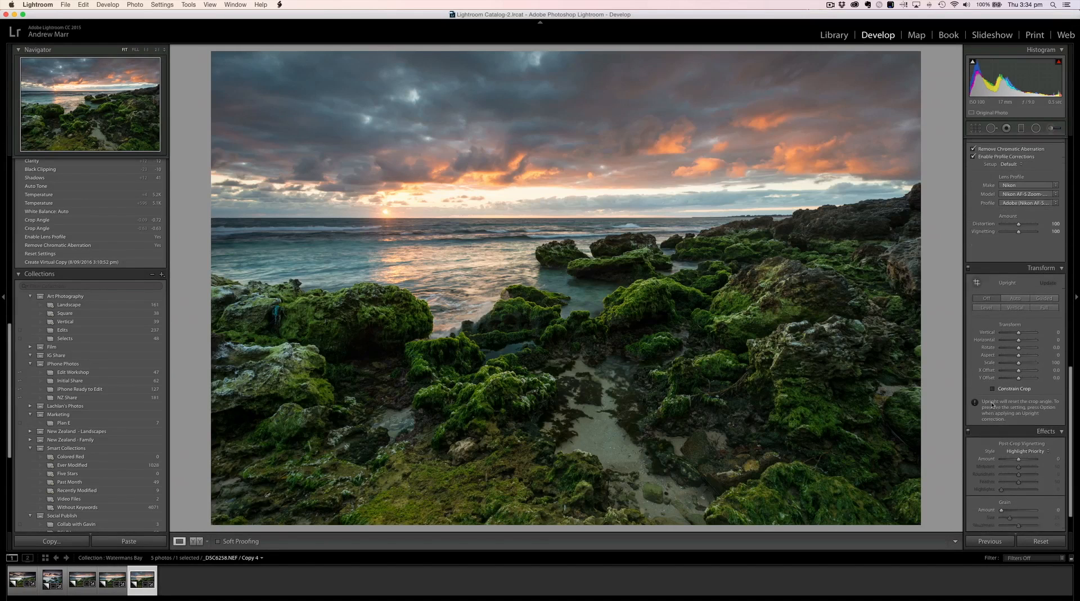
scroll(992, 403, up, 2)
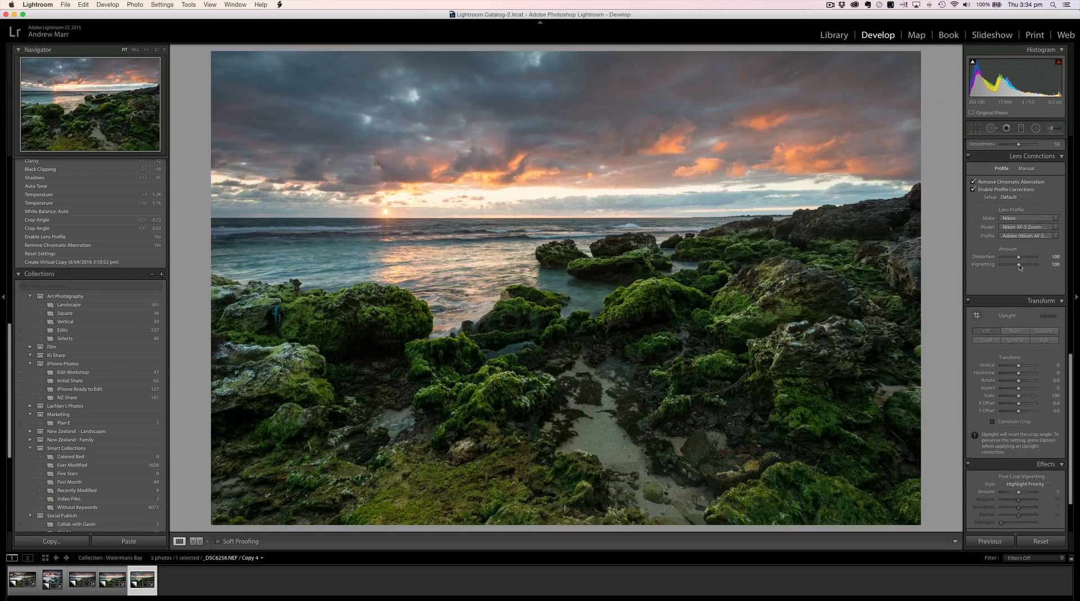
drag(1018, 266, 1001, 267)
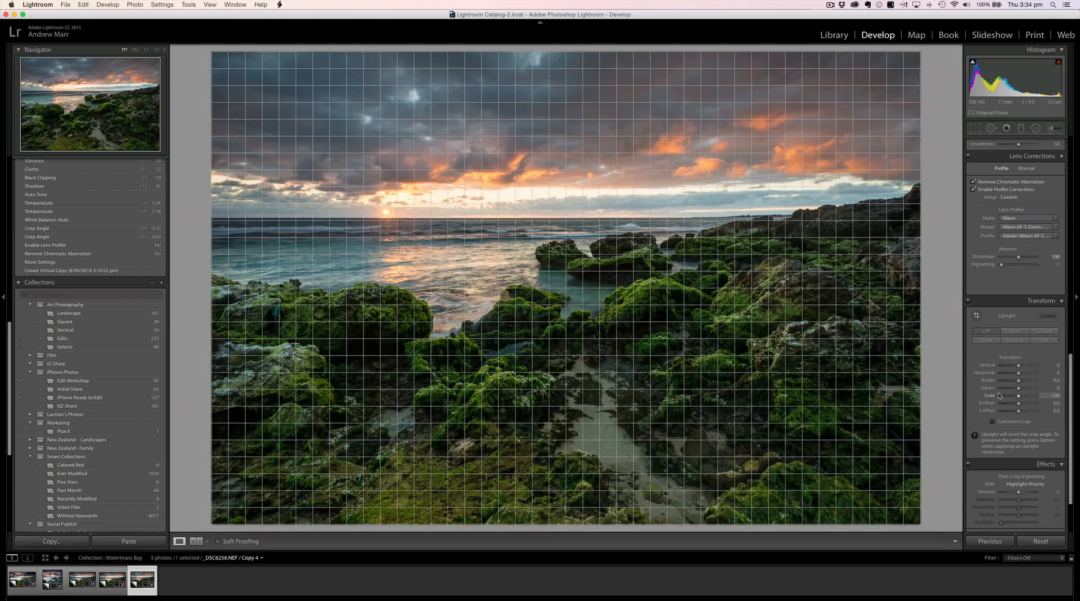
Step: Set the Dehaze amount to +10
scroll(999, 395, down, 3)
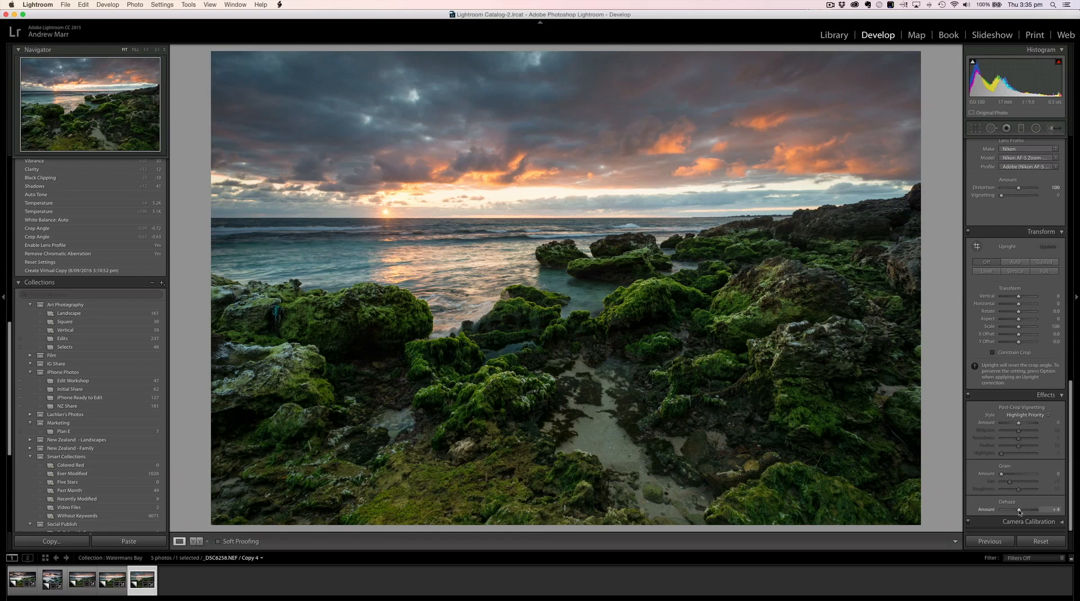
drag(1019, 510, 1021, 511)
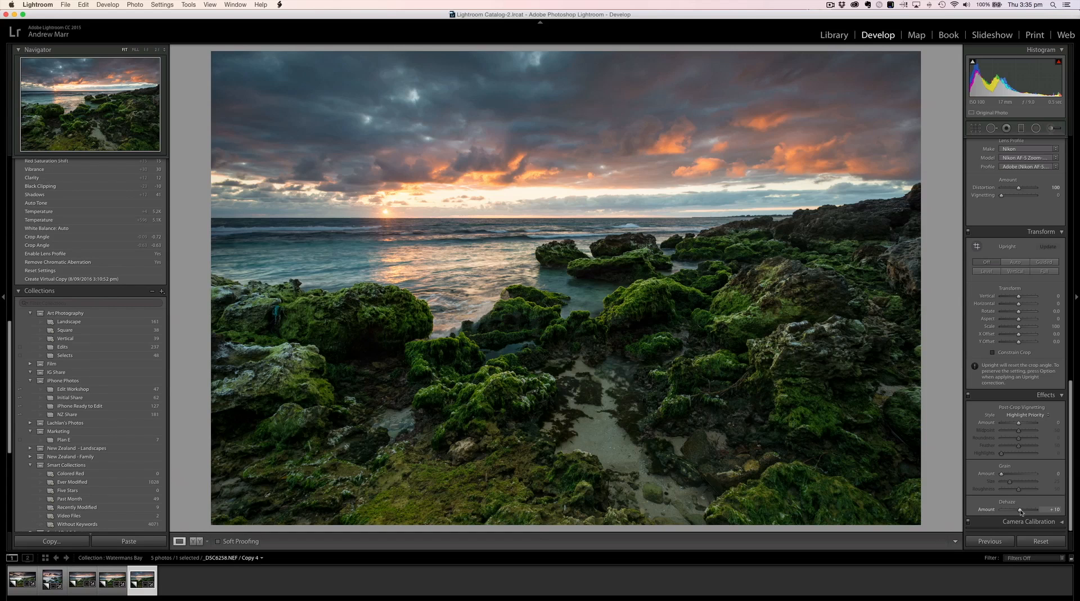
Step: Lower the Dehaze amount to +8
click(1053, 510)
key(Down)
key(Down)
Step: Raise the overall Exposure of the photo to +1.20
scroll(1026, 384, up, 1)
scroll(1026, 383, up, 10)
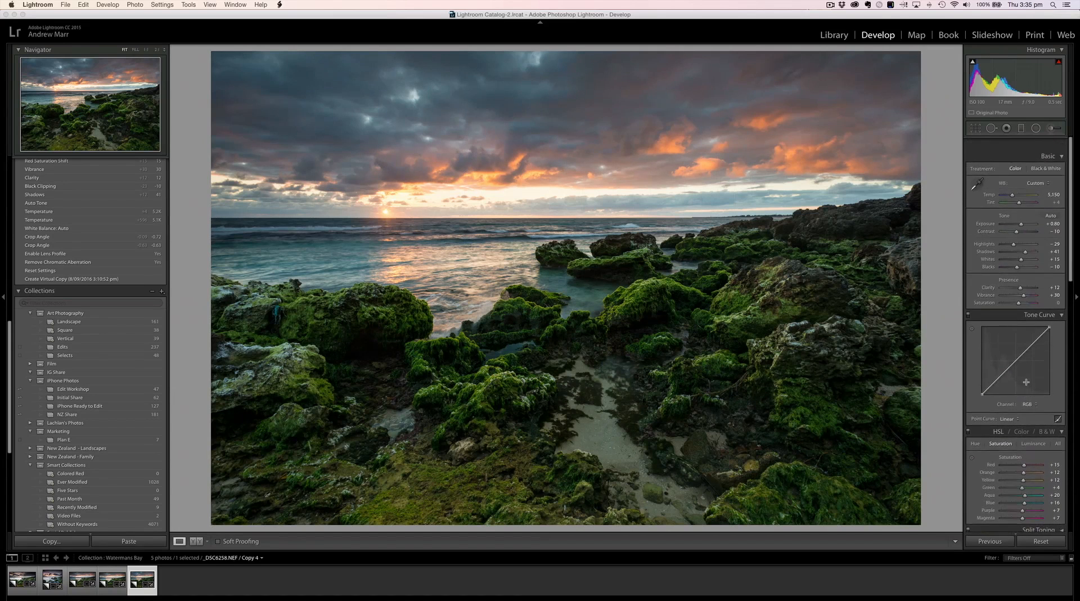
click(1051, 209)
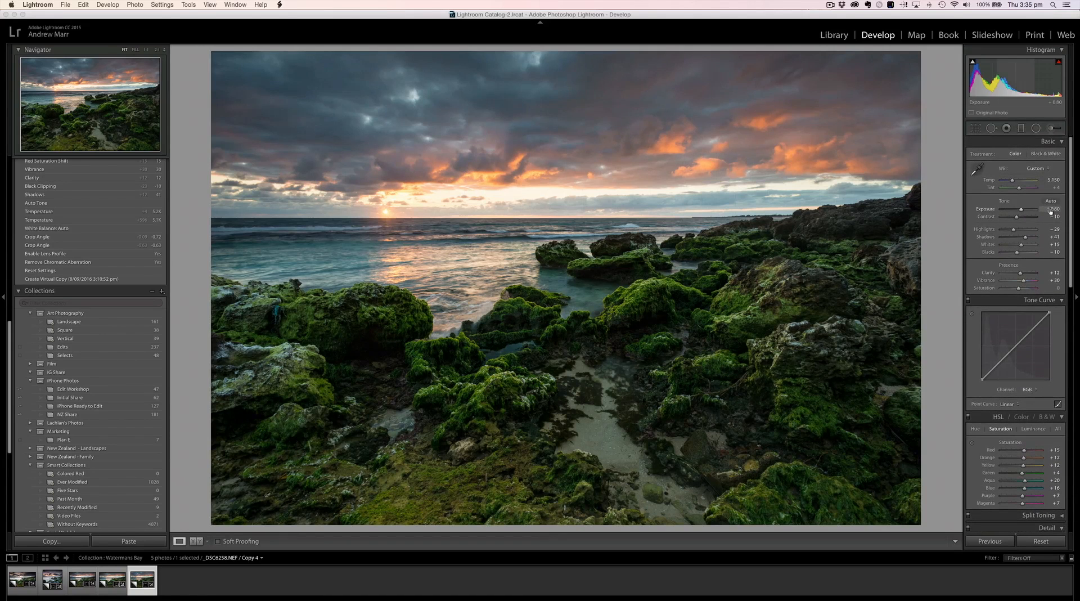
key(Up)
key(Up)
key(Up)
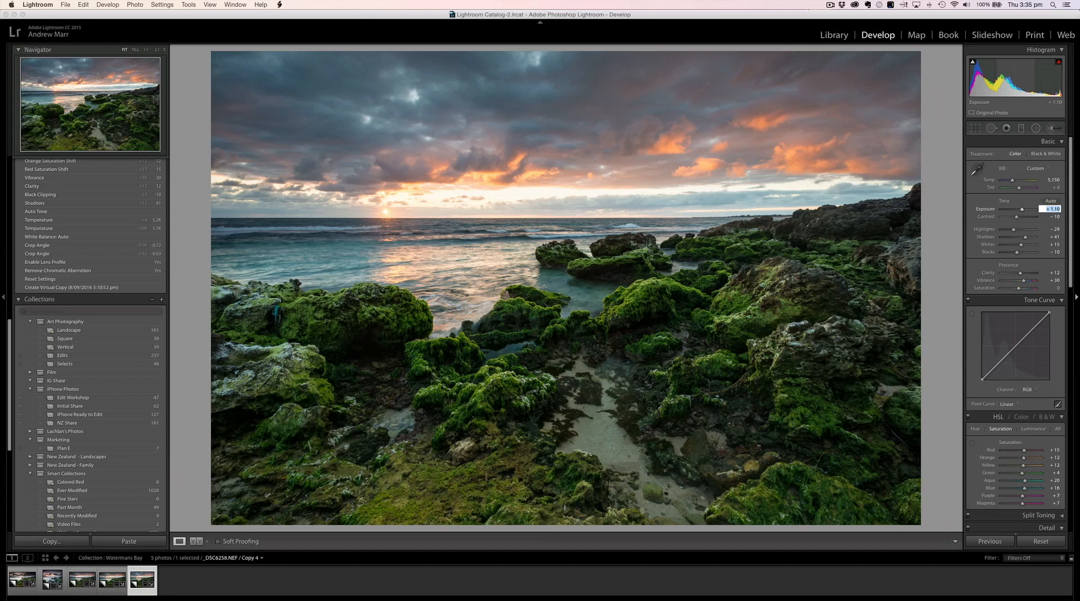
key(Up)
key(Up)
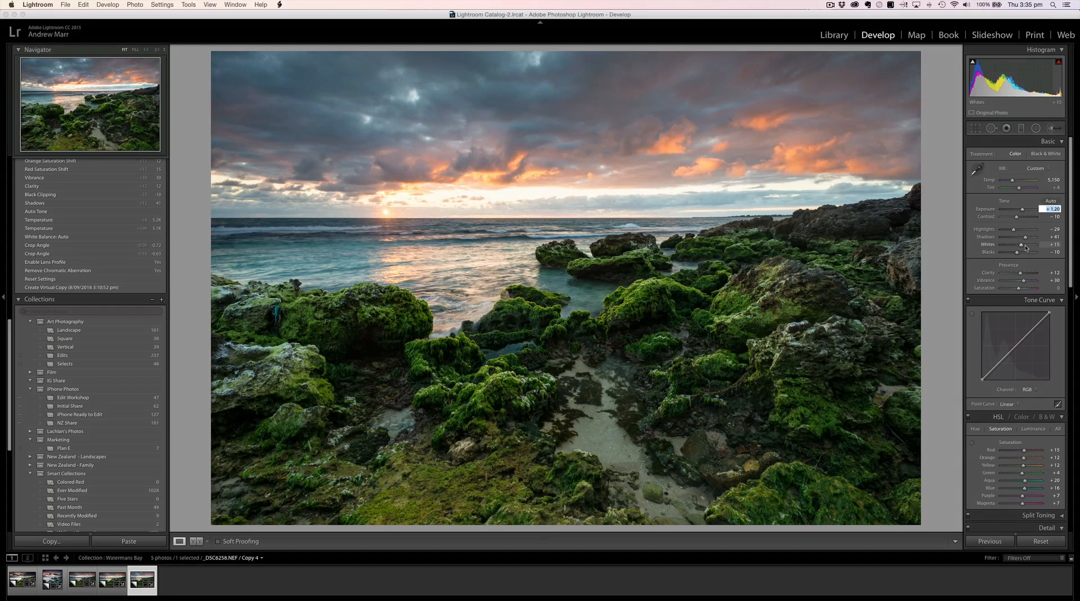
Step: Add a post-crop vignette with Amount -23, Midpoint 14 and Feather 93
scroll(1018, 292, down, 15)
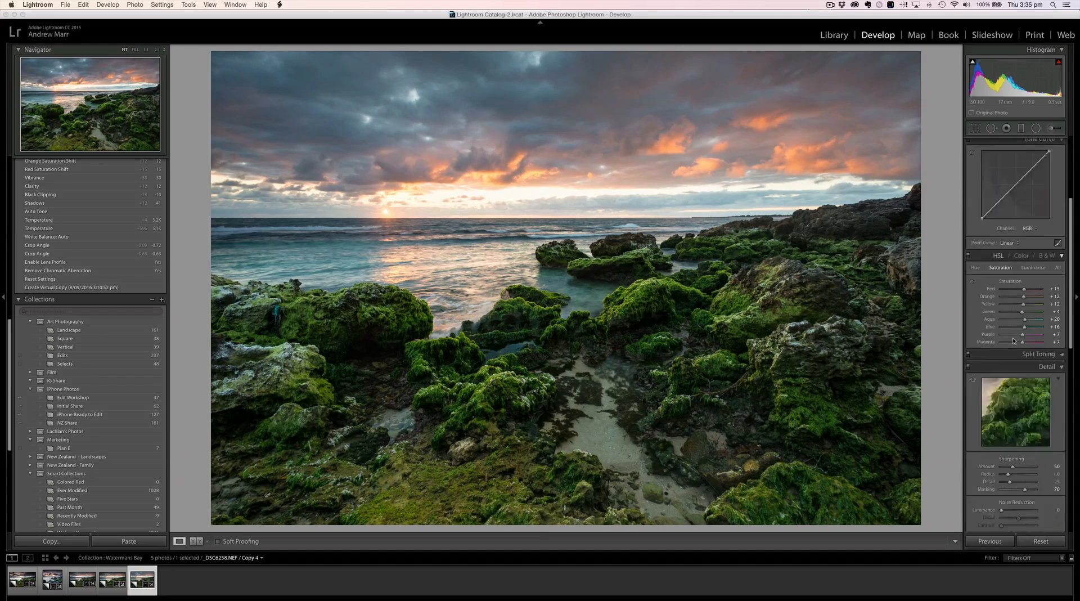
scroll(1019, 394, up, 1)
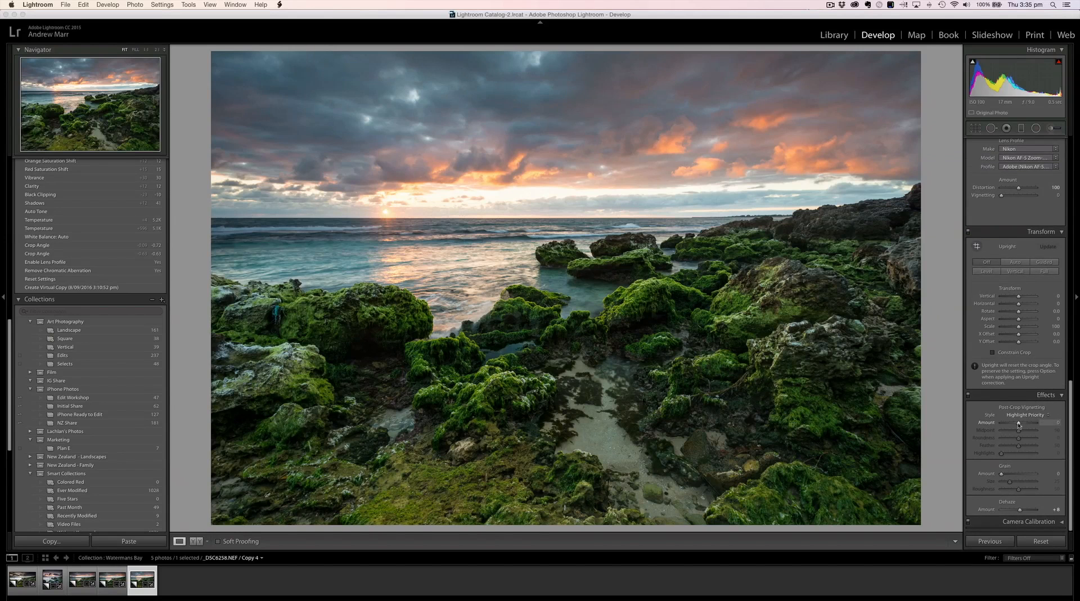
drag(1018, 423, 1015, 423)
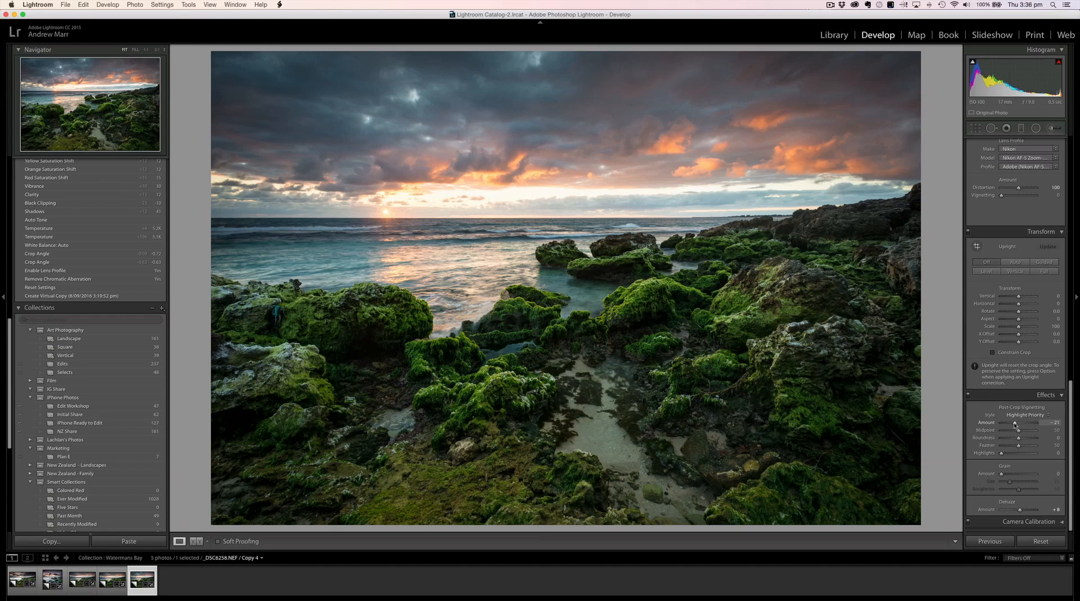
drag(1014, 424, 1014, 426)
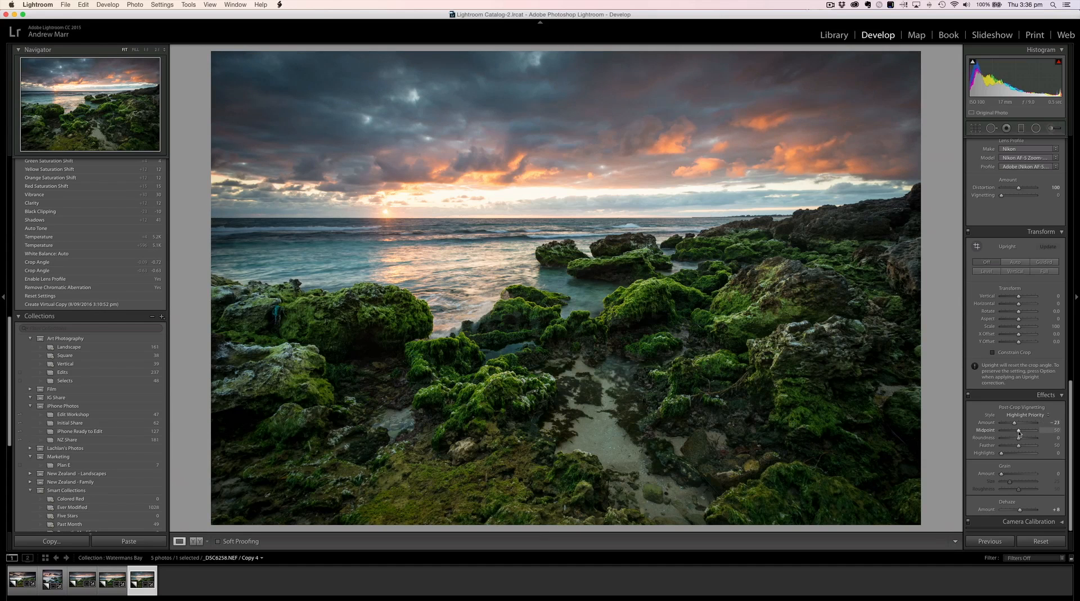
mouse_move(1018, 432)
mouse_down()
mouse_move(1006, 433)
mouse_move(1033, 446)
mouse_up()
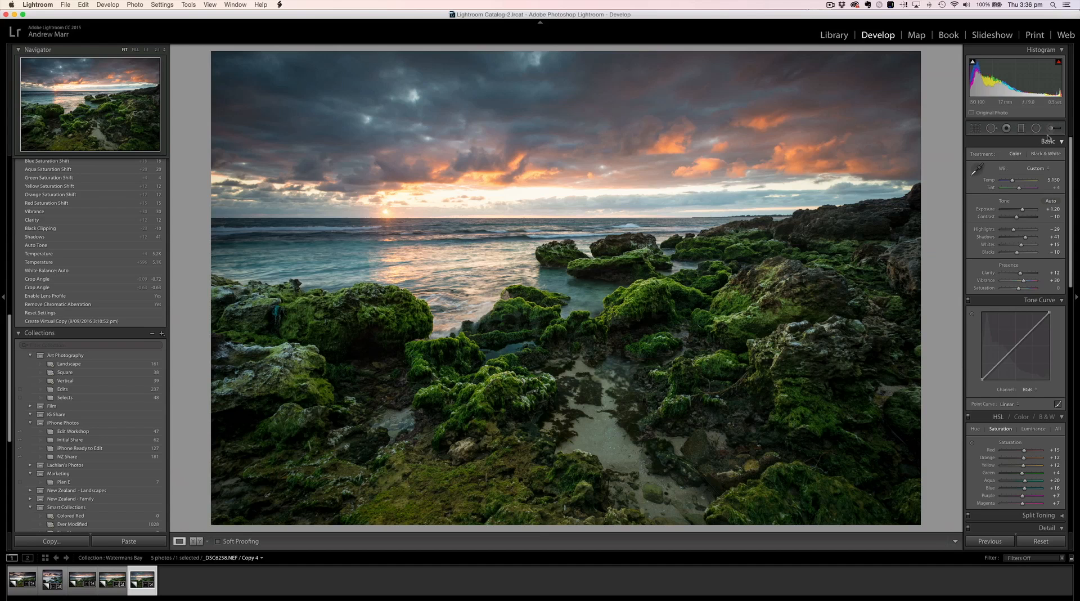
Step: Draw a graduated filter from the top edge of the sky to below the horizon, with Temp 20 and Tint 10
click(1021, 129)
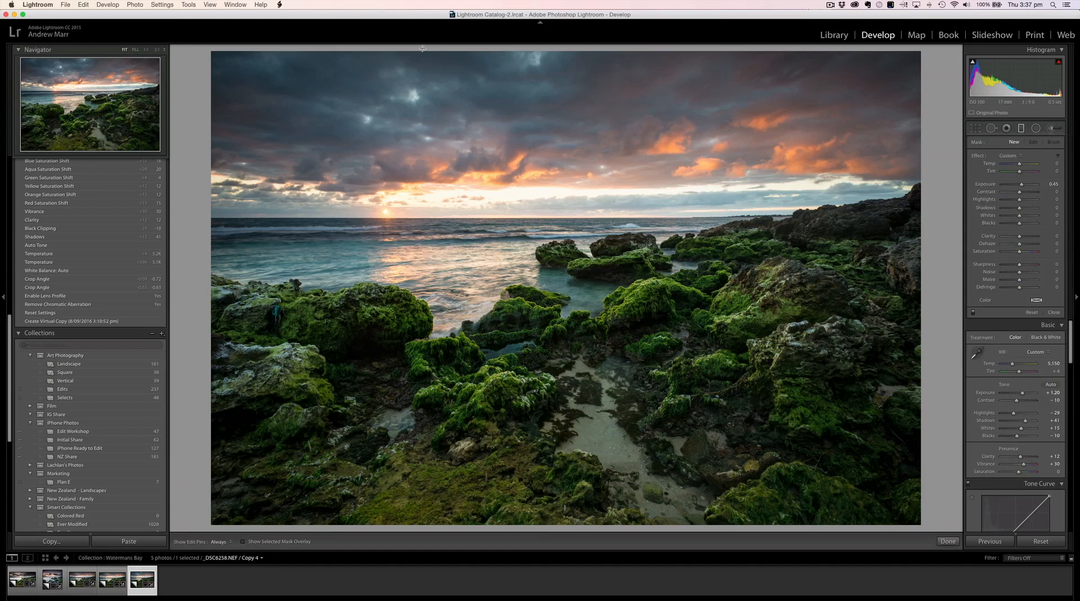
drag(423, 50, 415, 280)
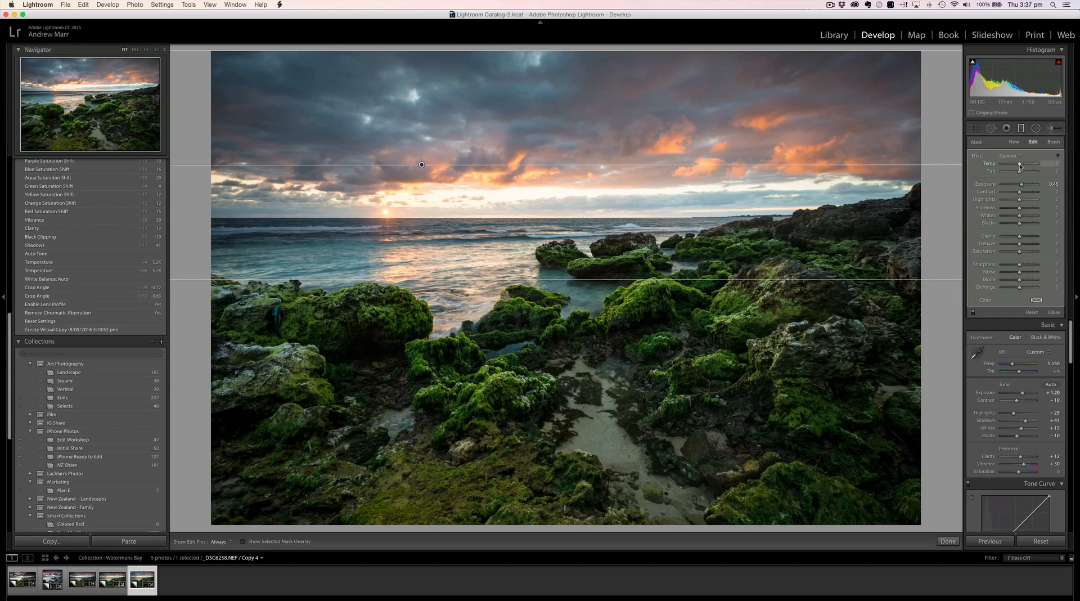
drag(1020, 166, 1022, 166)
drag(1022, 164, 1024, 165)
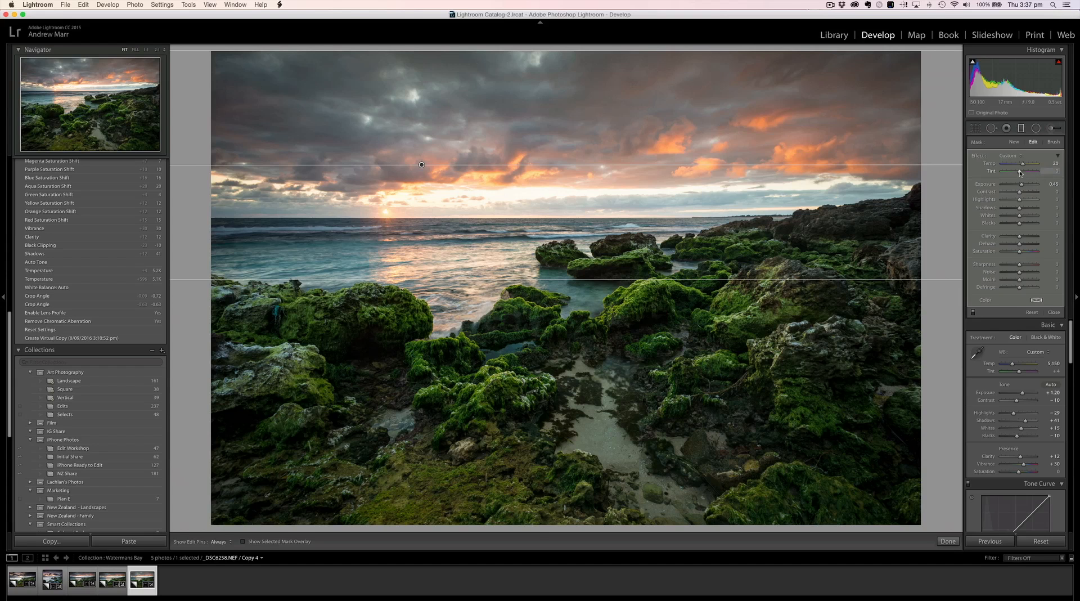
drag(1022, 173, 1025, 174)
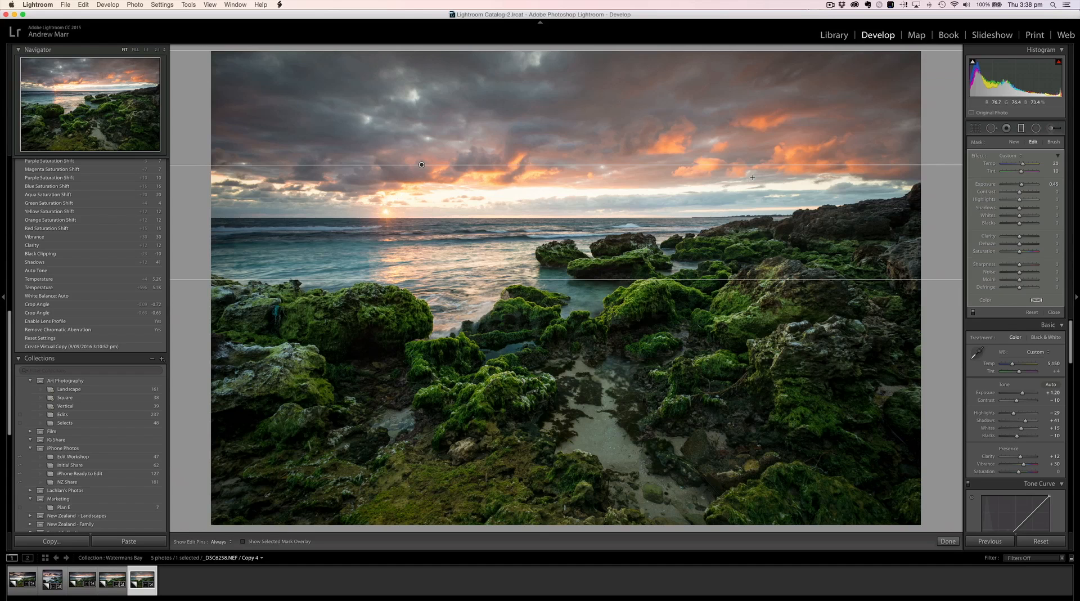
Step: Show the highlight clipping overlay and close the graduated filter
click(1058, 63)
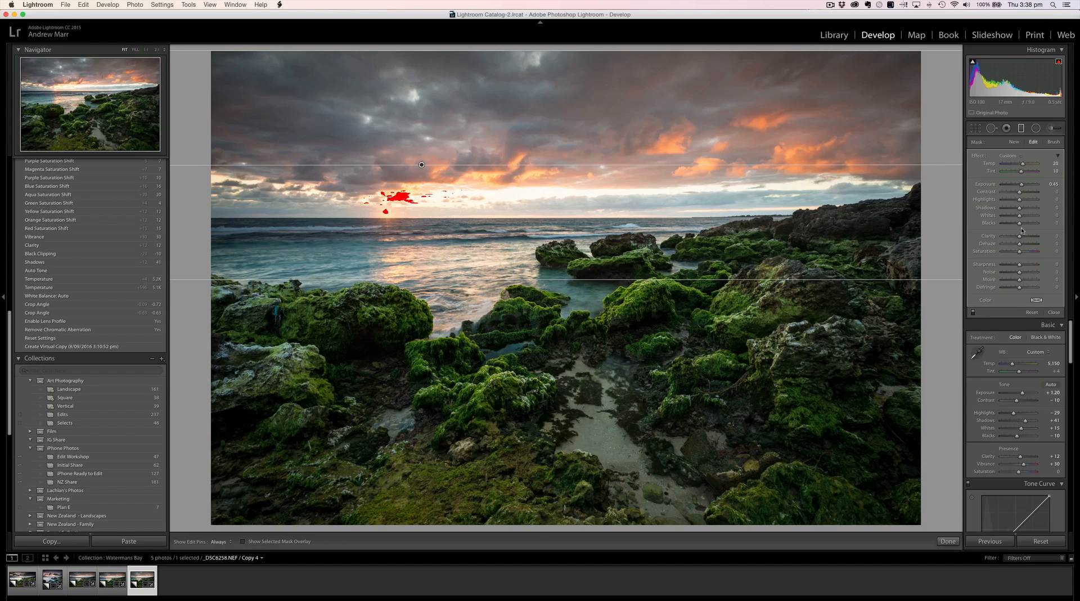
click(1053, 312)
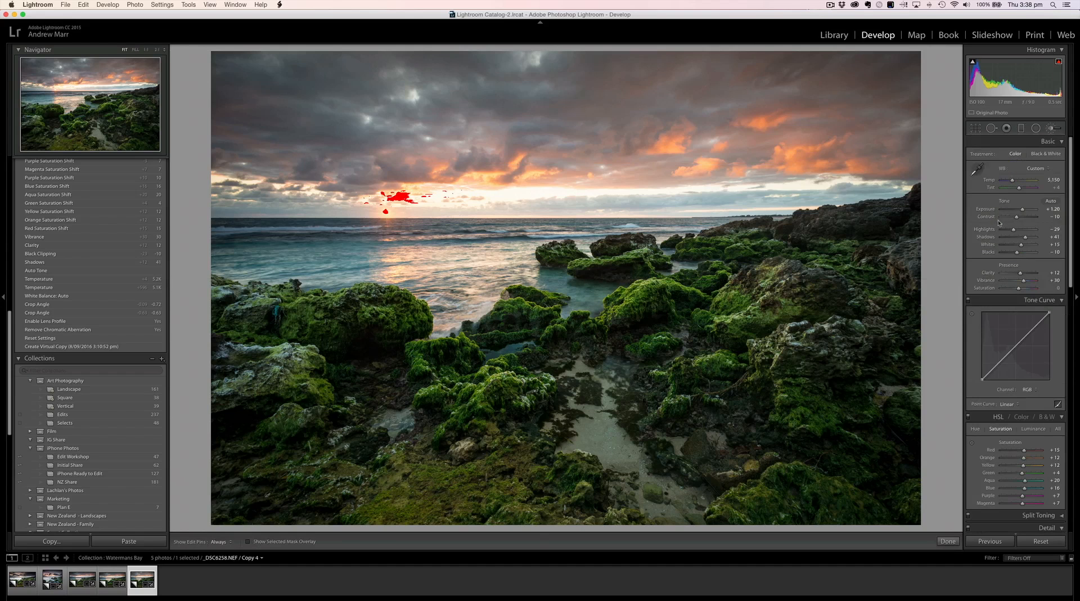
Step: Darken the bright clouds beside the sun with a Burn (Darken) adjustment brush at -0.40 Exposure
key(k)
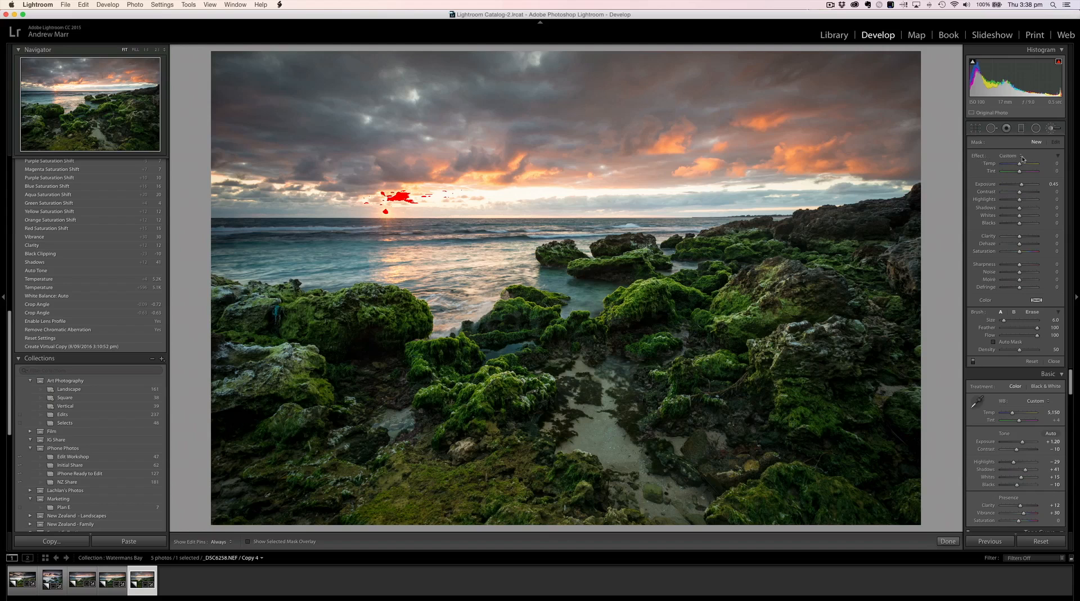
click(1021, 158)
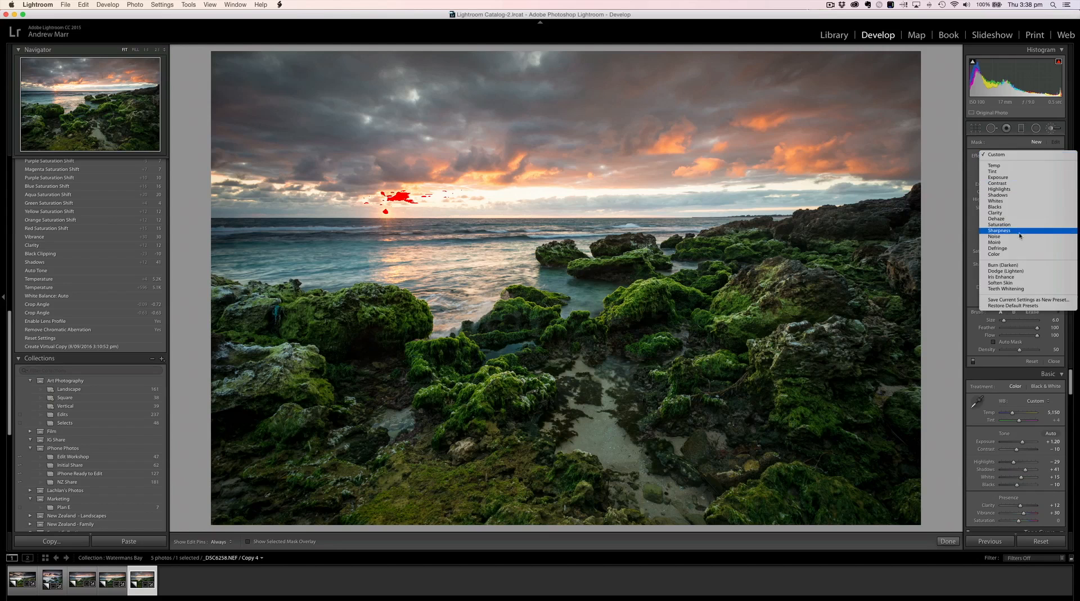
click(1017, 266)
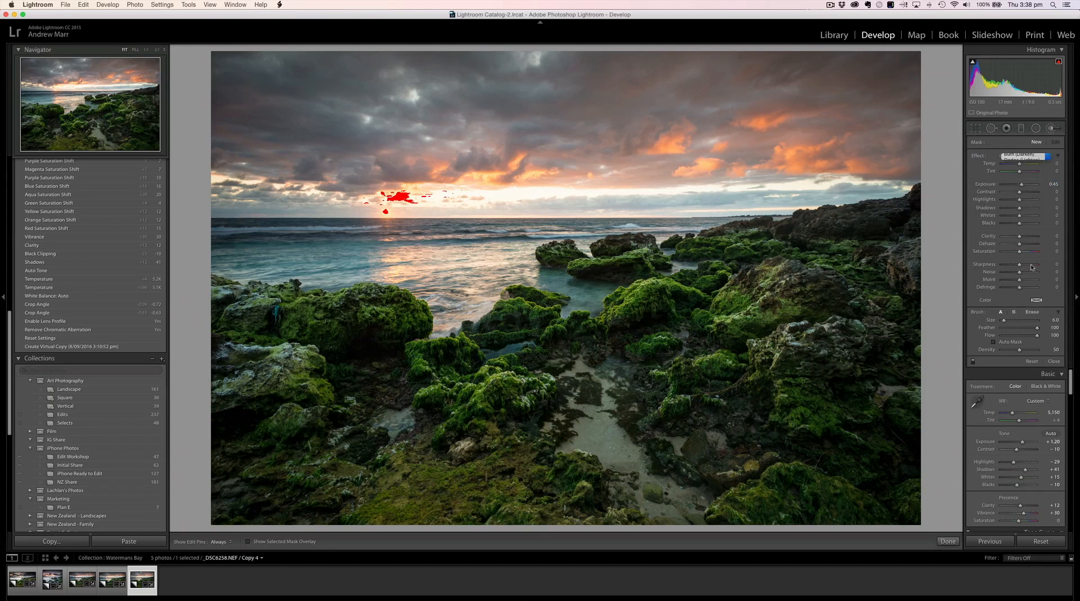
click(1050, 184)
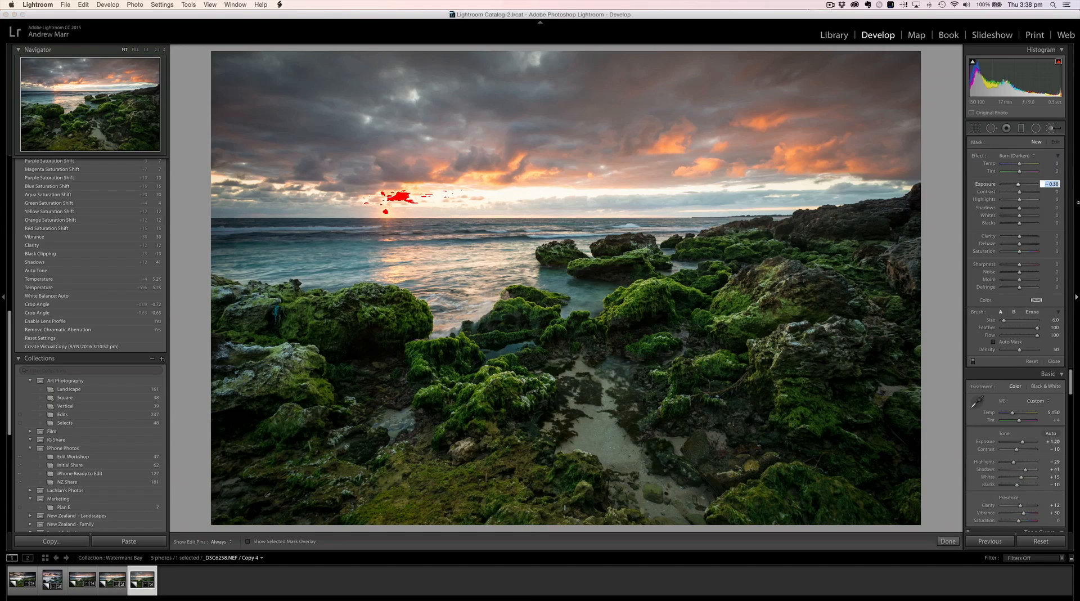
key(Down)
key(Return)
key(h)
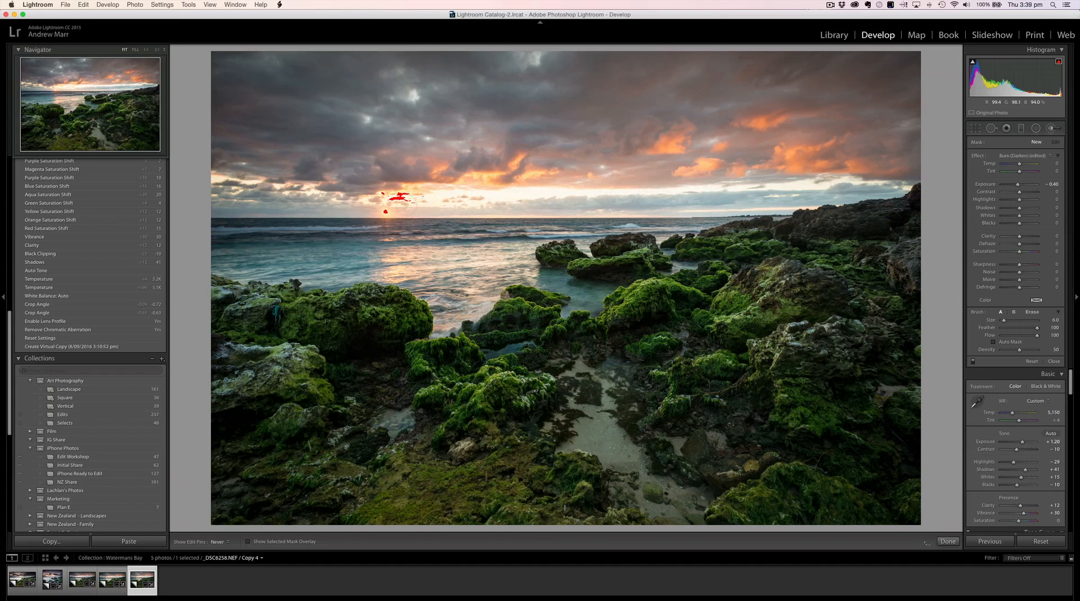
click(449, 196)
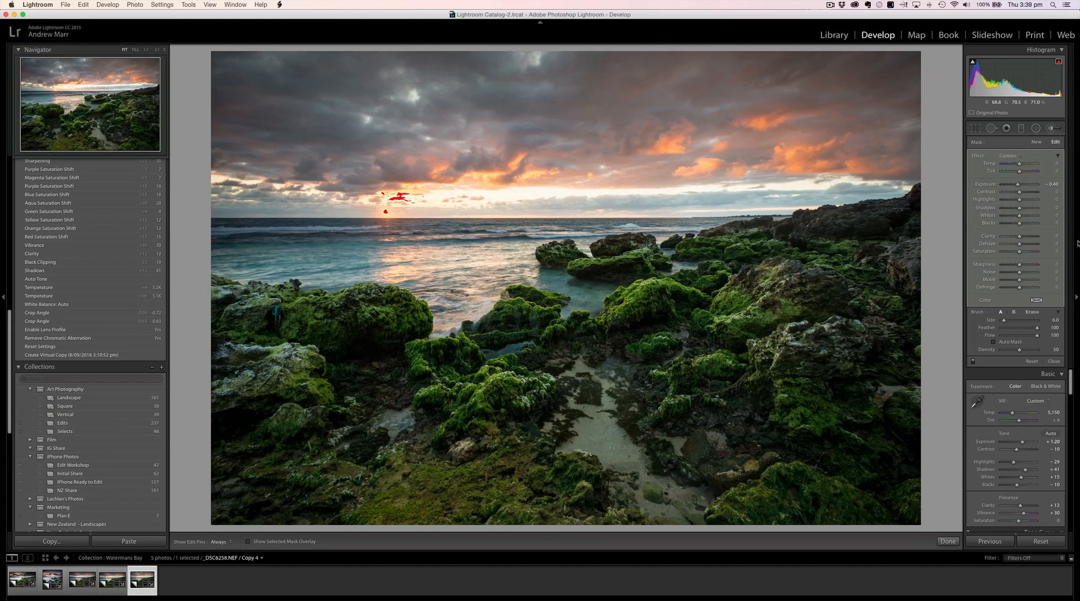
click(1067, 362)
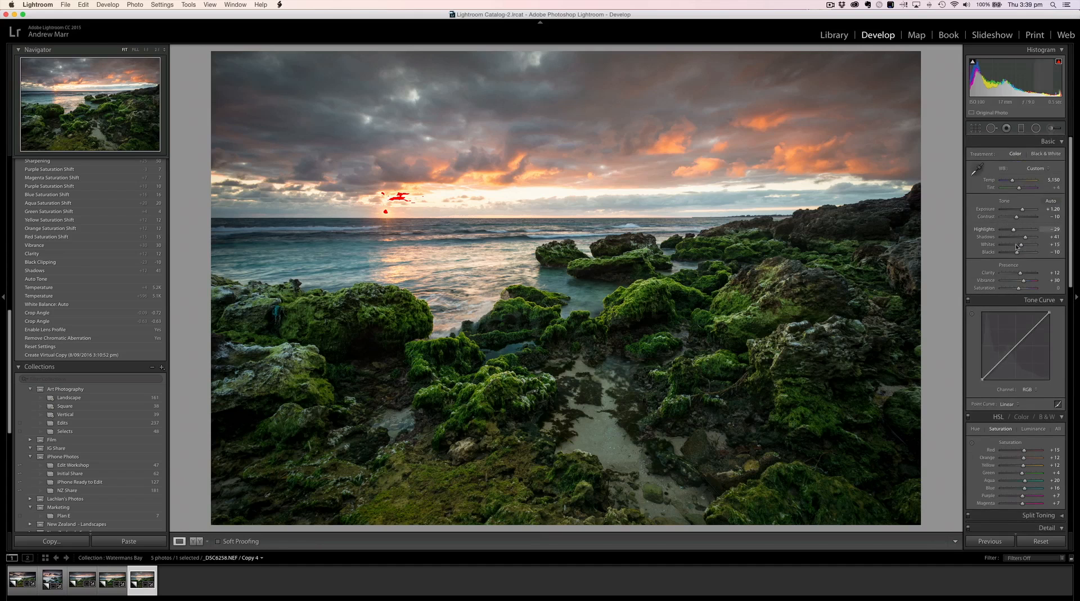
Step: Reduce the Whites to 0 to recover the clipped highlights around the sun
drag(1021, 246, 1019, 246)
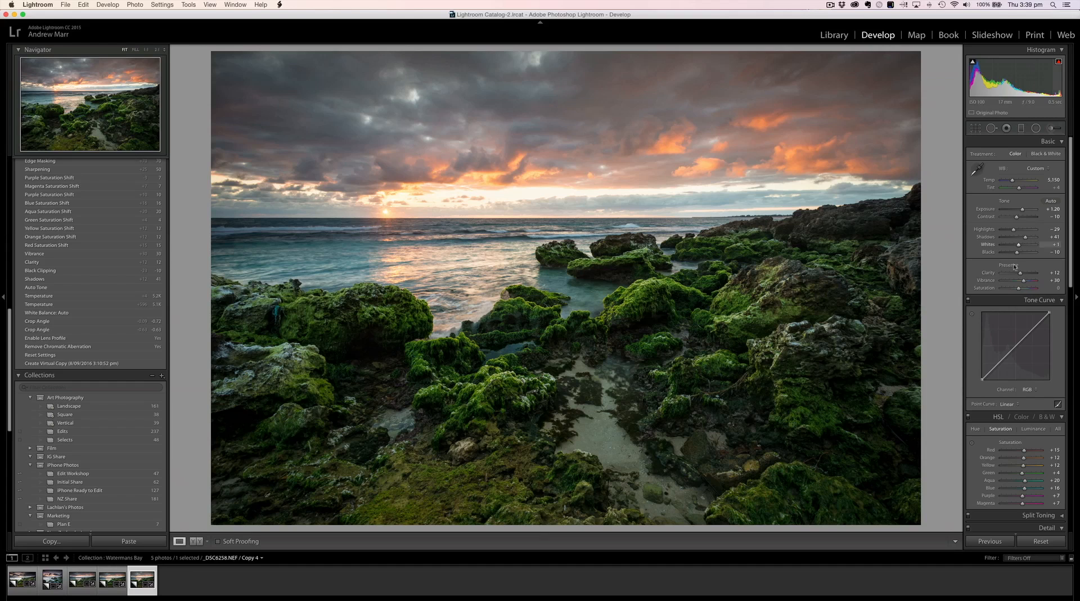
click(1049, 244)
text(0)
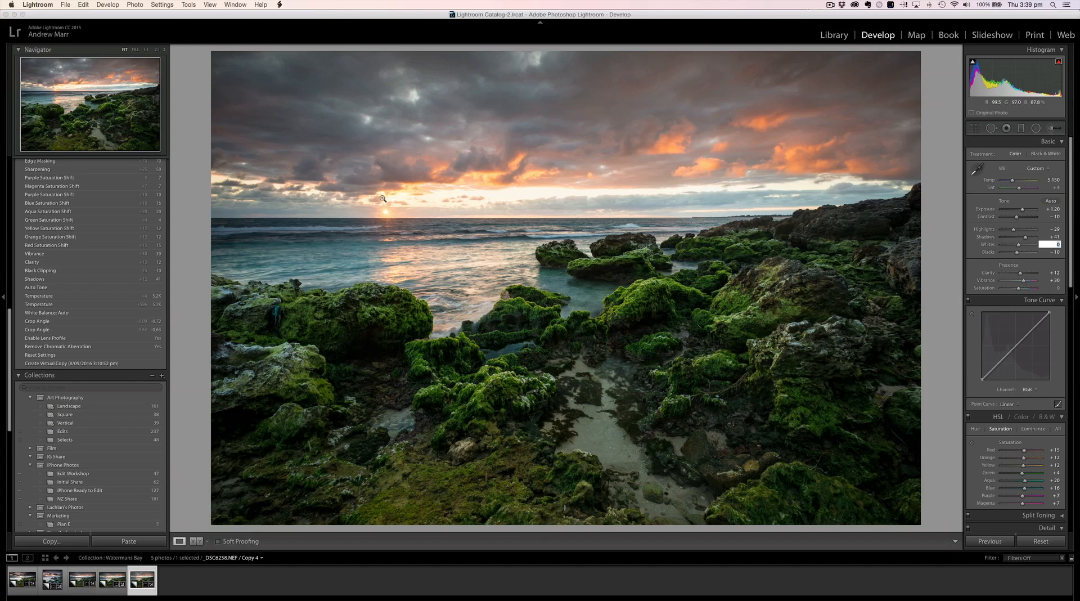
key(Return)
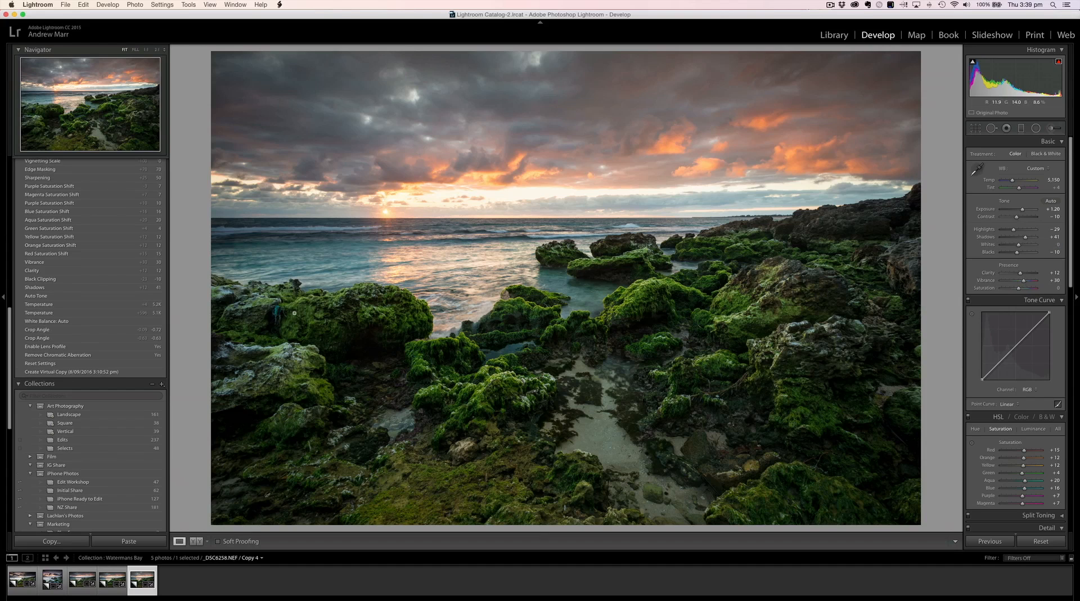
Step: Heal away the blue rope caught in the crevice of the mossy rock with the Spot Removal brush
click(278, 311)
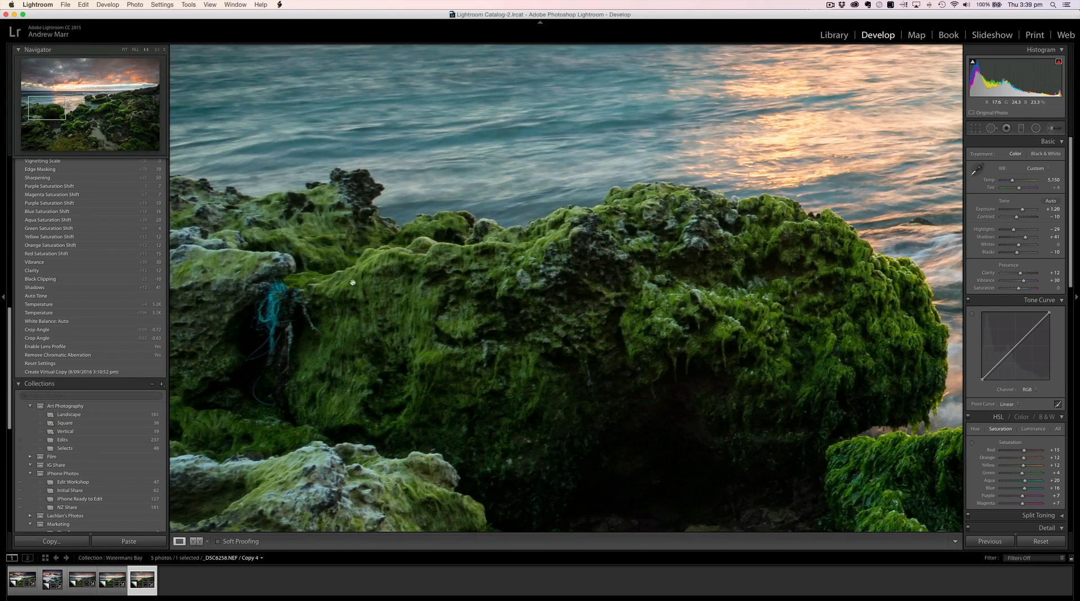
click(991, 129)
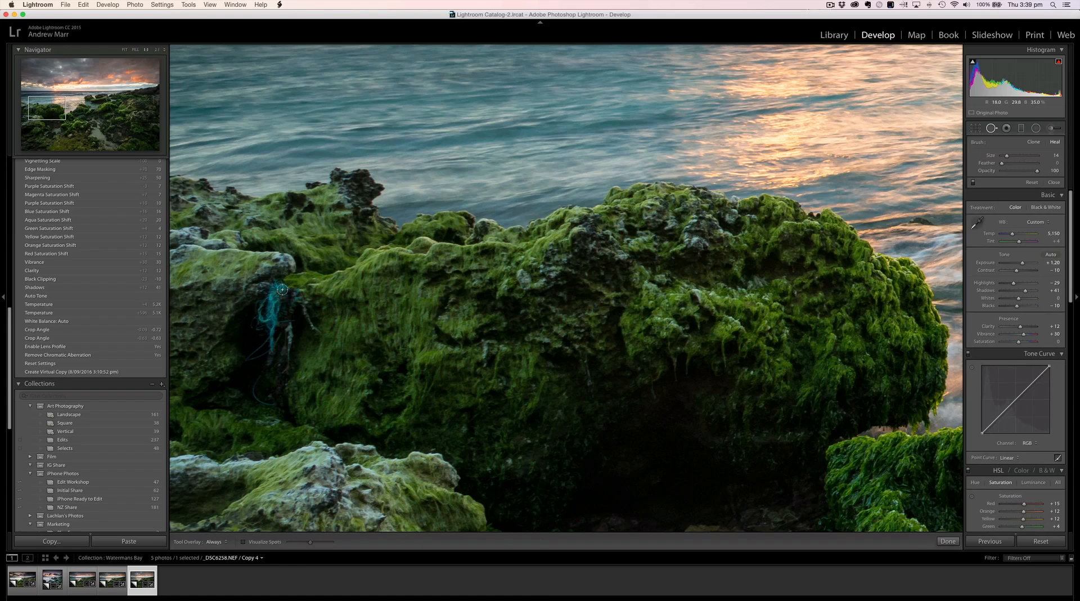
mouse_move(281, 289)
mouse_down()
mouse_move(262, 309)
mouse_move(272, 335)
mouse_move(276, 303)
mouse_up()
mouse_move(209, 308)
mouse_down()
mouse_move(684, 401)
mouse_move(635, 415)
mouse_up()
drag(264, 344, 247, 358)
drag(265, 400, 255, 382)
key(q)
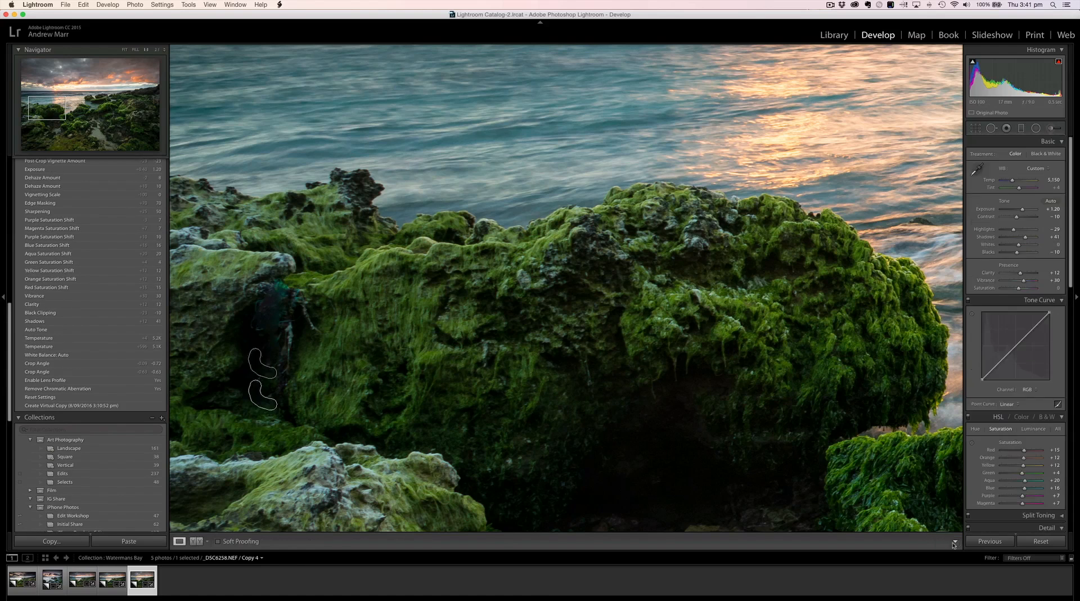
click(427, 392)
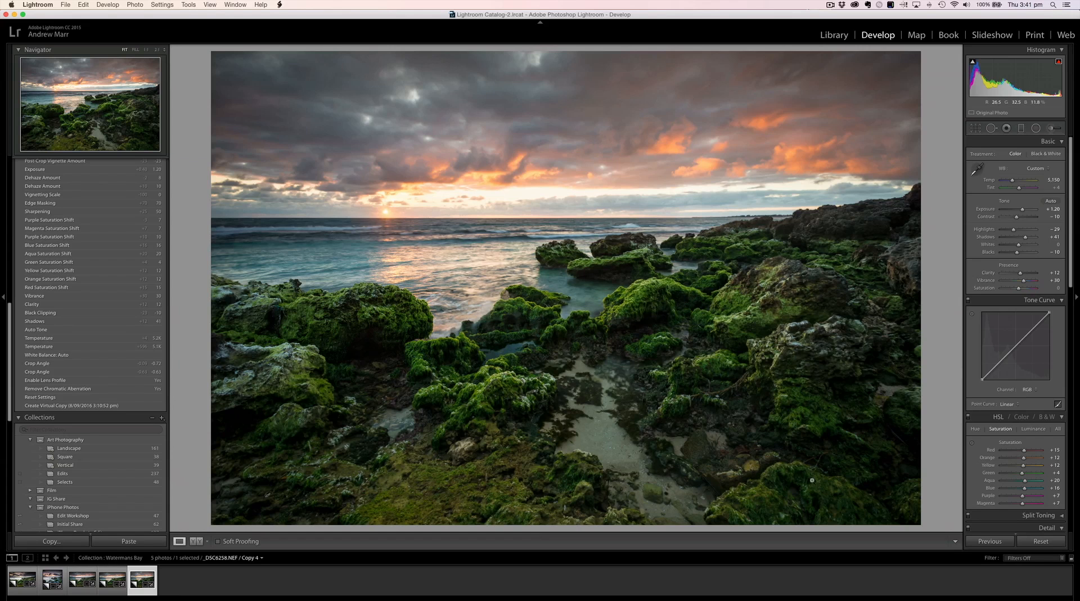
Step: Strengthen the post-crop vignette by setting its Amount to -32
scroll(1018, 435, down, 10)
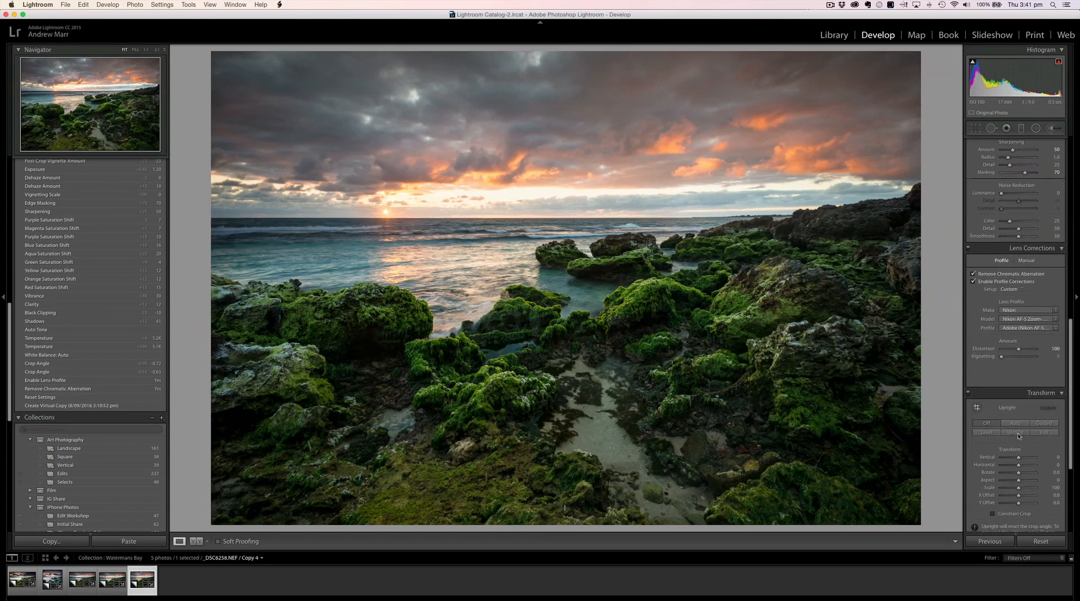
scroll(1018, 434, down, 6)
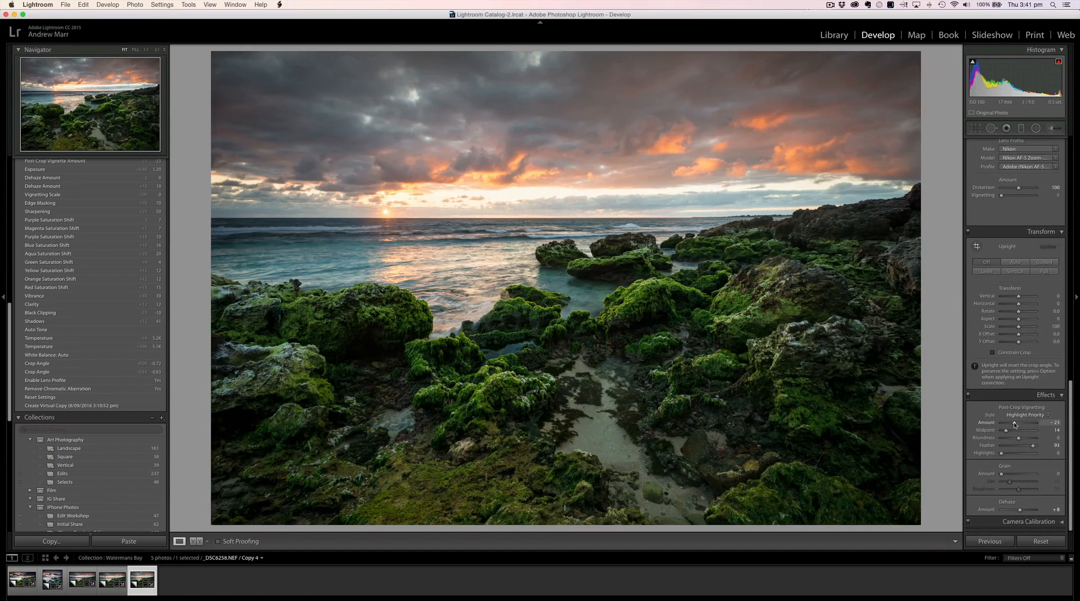
drag(1015, 424, 1010, 425)
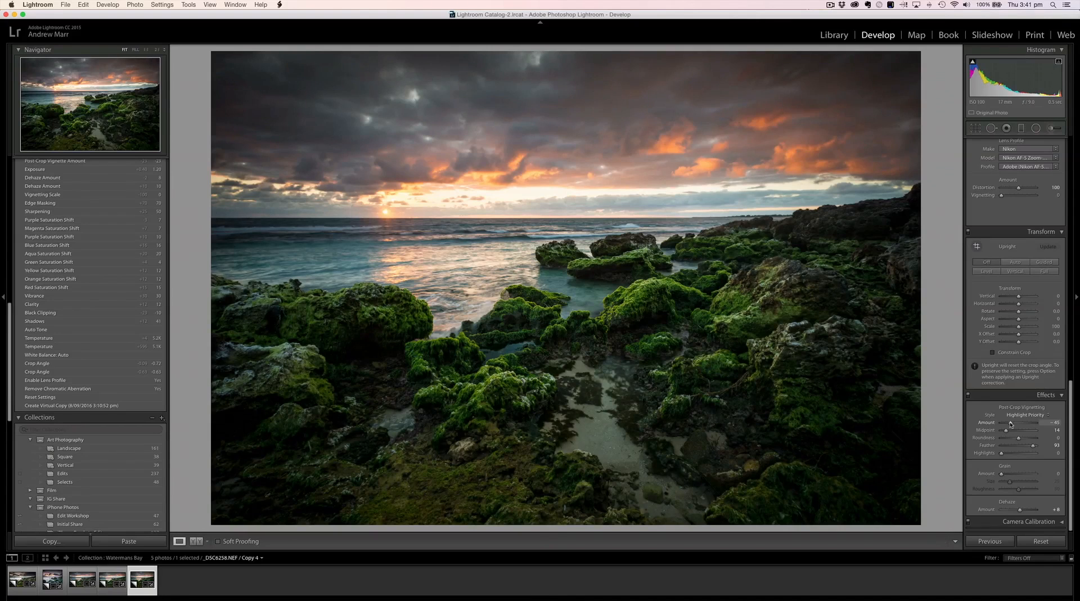
drag(1010, 424, 1012, 424)
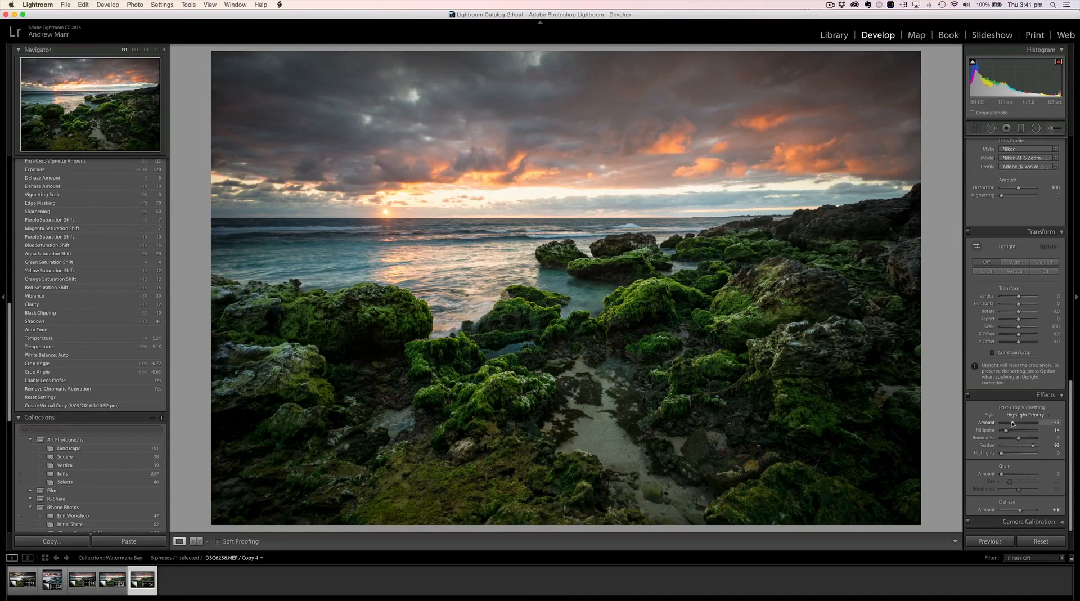
click(1049, 422)
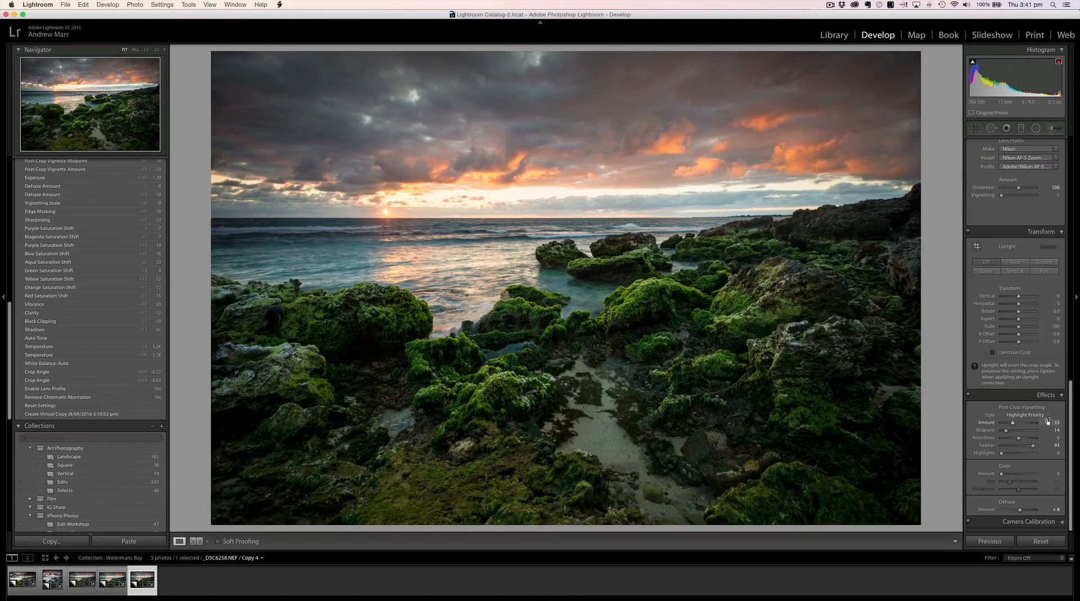
key(Up)
scroll(1021, 278, up, 8)
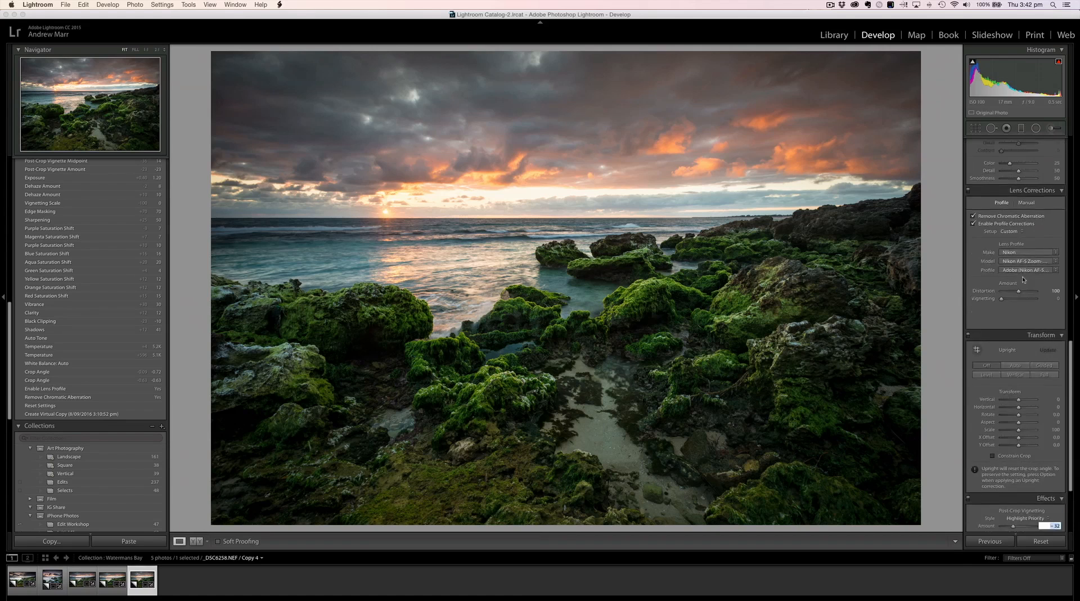
scroll(1022, 279, up, 3)
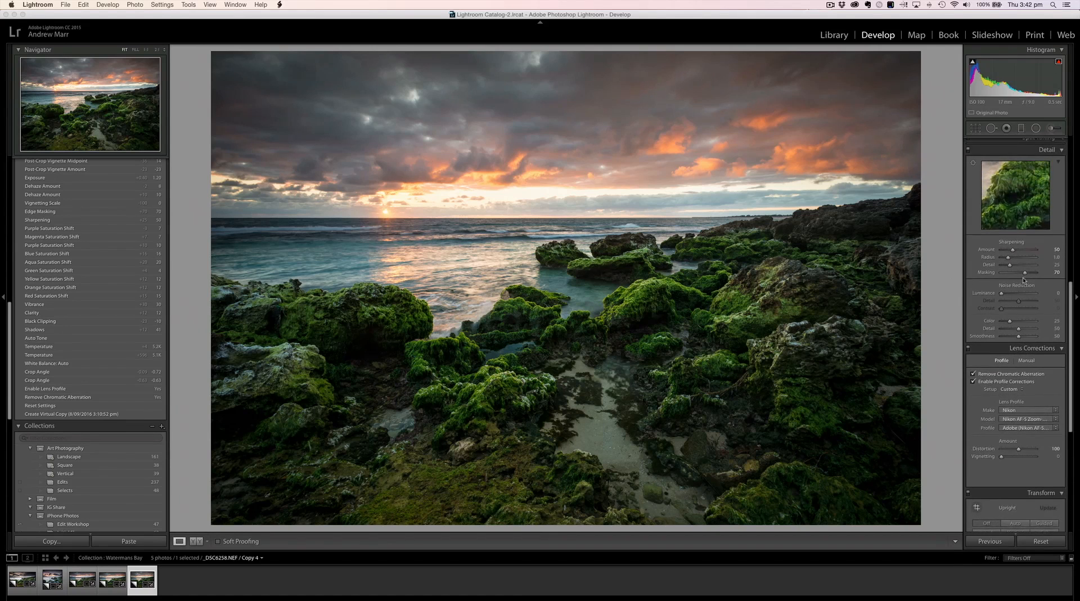
Step: Add a graduated filter rising from the bottom edge over the foreground rocks and set its Shadows to 38
click(1021, 128)
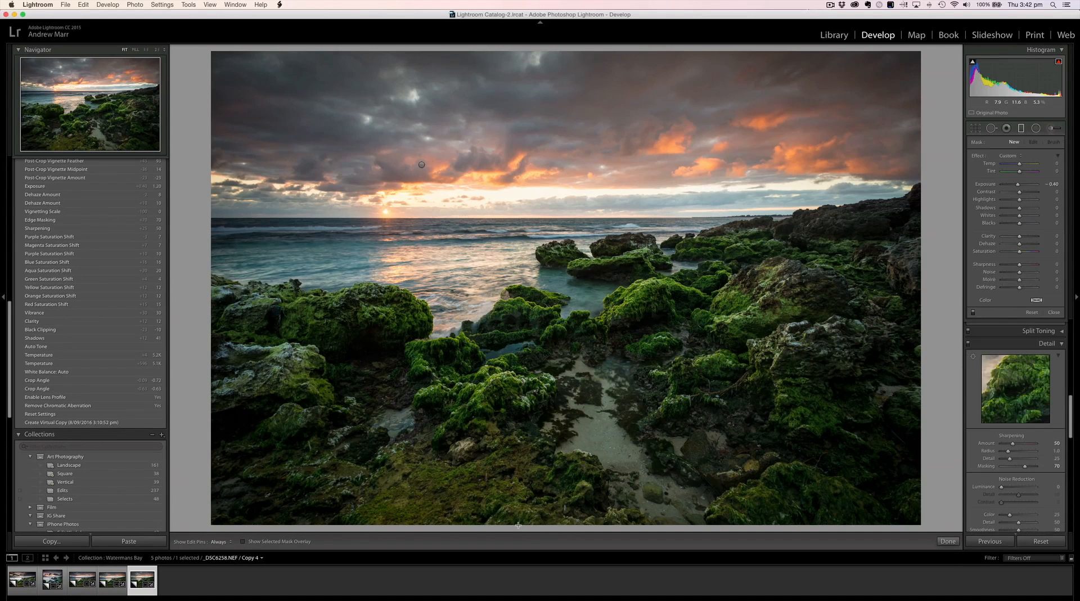
drag(518, 525, 523, 126)
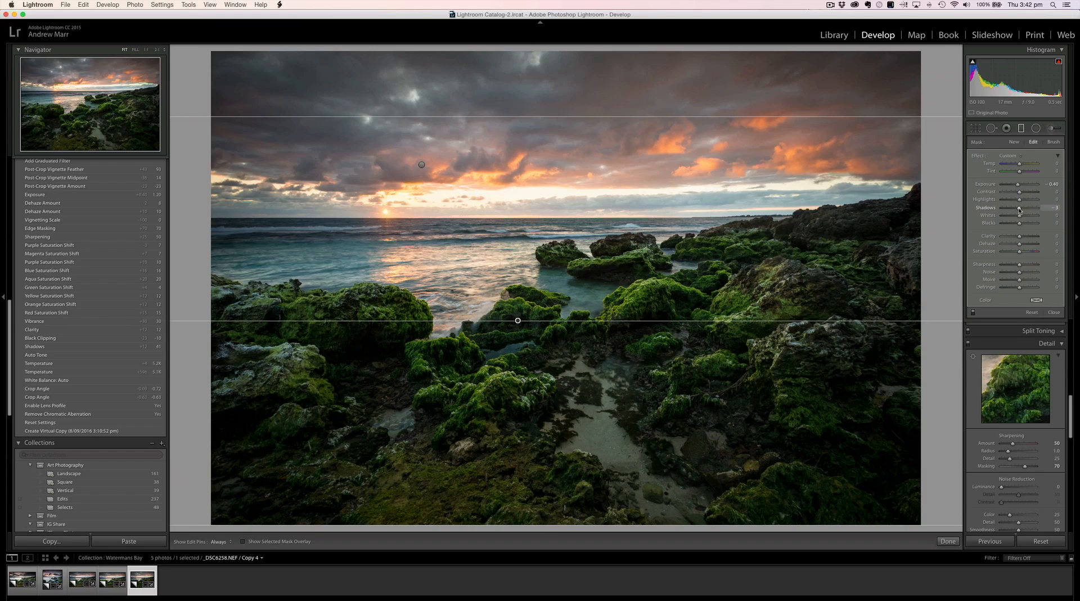
drag(1020, 210, 1026, 210)
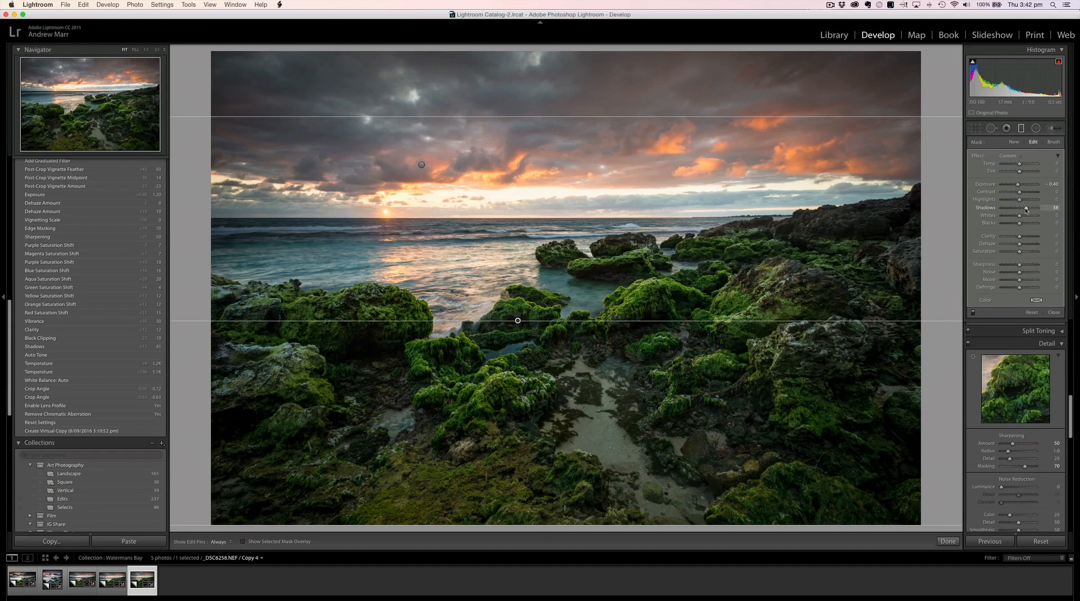
drag(1025, 210, 1026, 210)
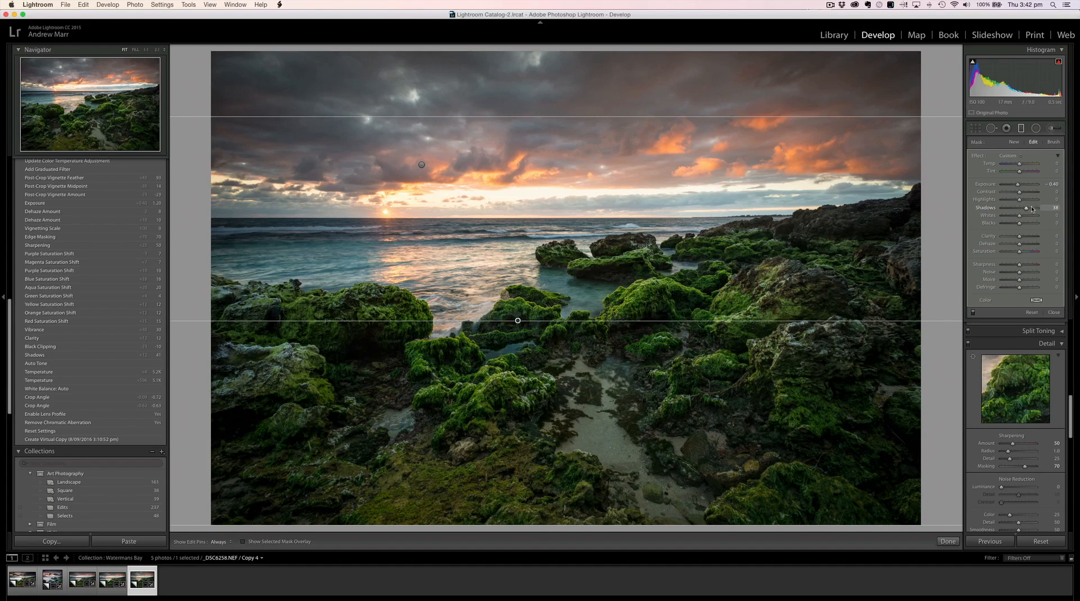
click(1053, 313)
Step: Set up a new adjustment brush with the Dodge (Lighten) effect and raise its Exposure to about 0.4
click(1051, 129)
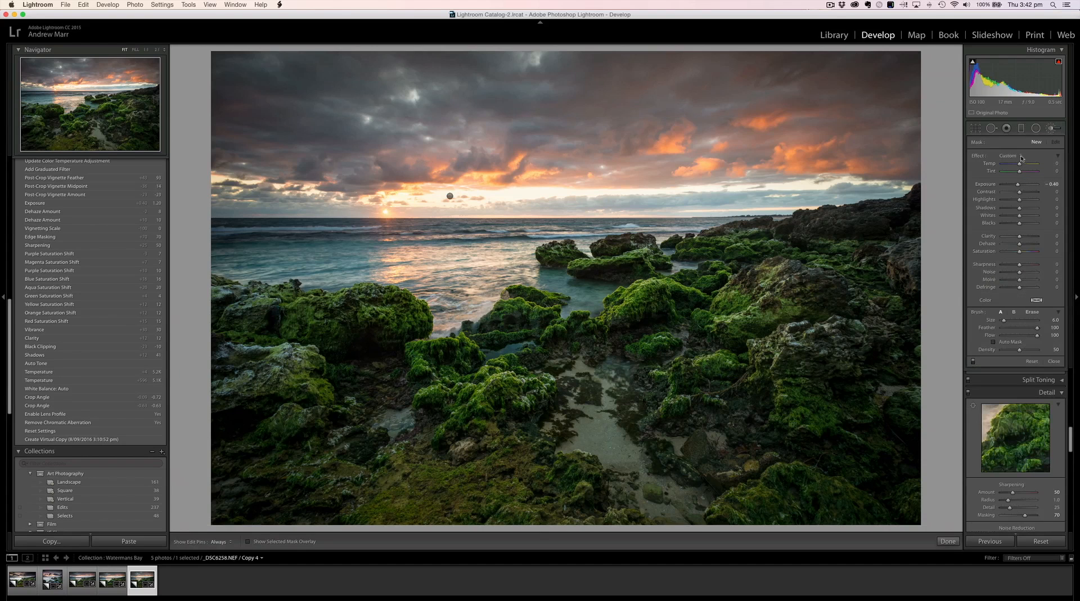
click(1020, 158)
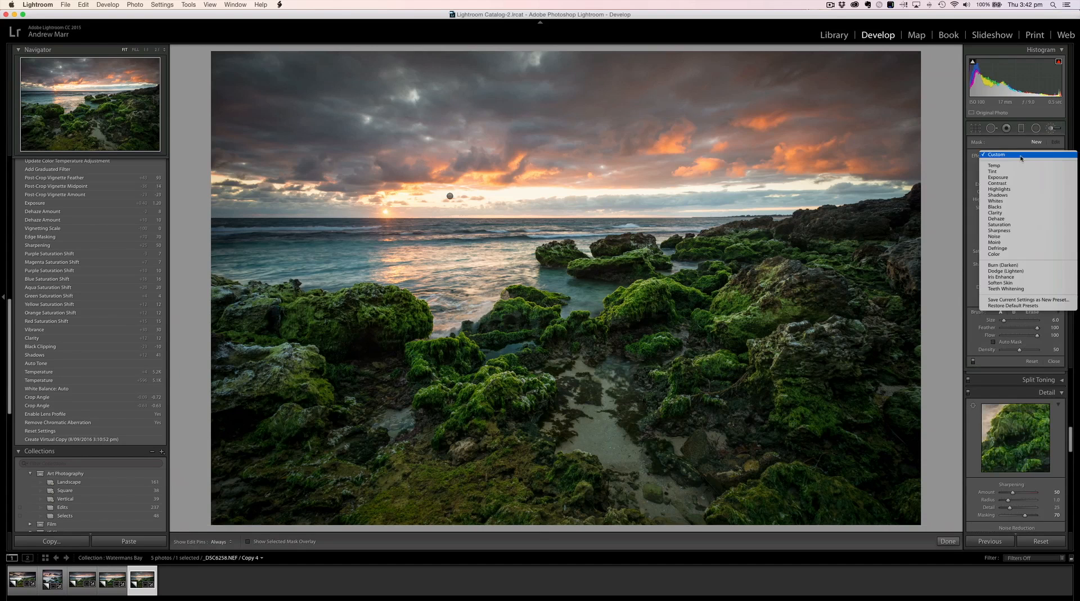
click(1011, 271)
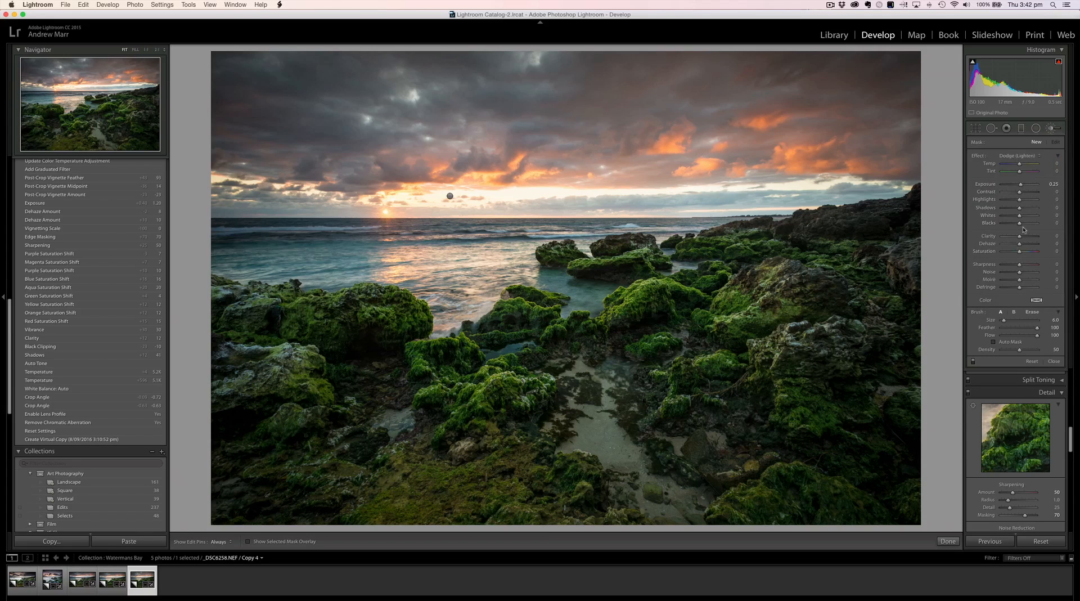
click(1052, 184)
key(Return)
Step: Brighten the mossy foreground rocks, the rocks in the water and the dark headland with dodge brush strokes, toggling the edit pins as needed
key(h)
drag(609, 452, 619, 453)
key(h)
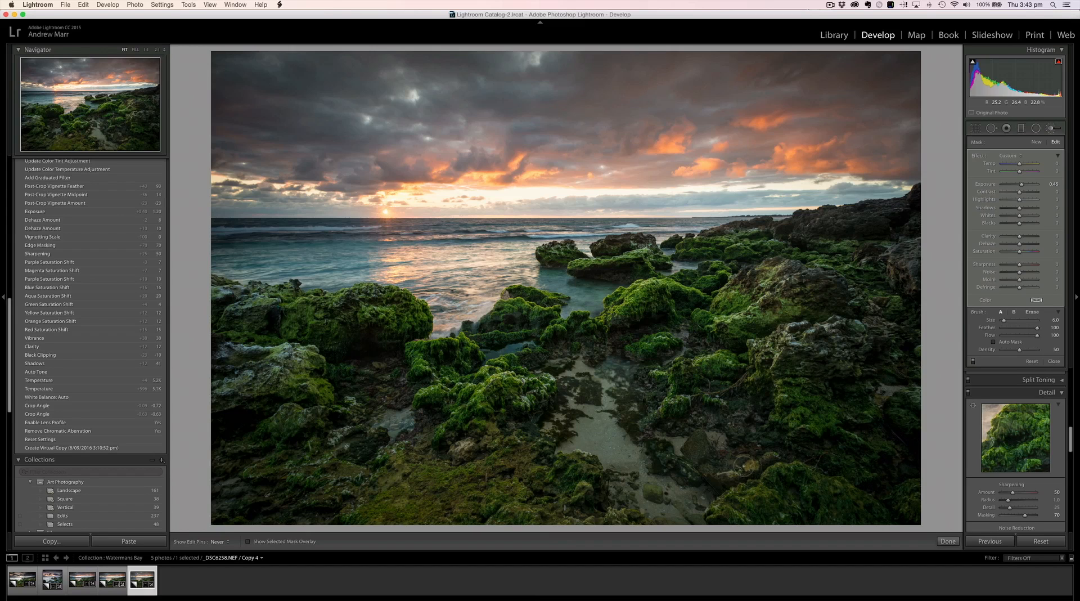
click(609, 274)
key(h)
key(h)
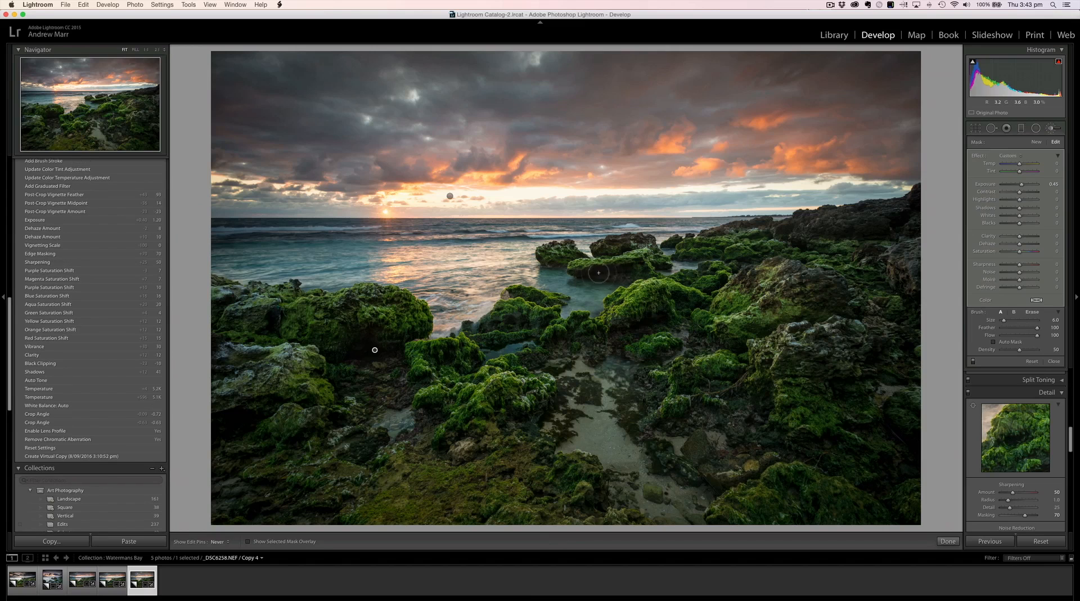
drag(608, 273, 636, 265)
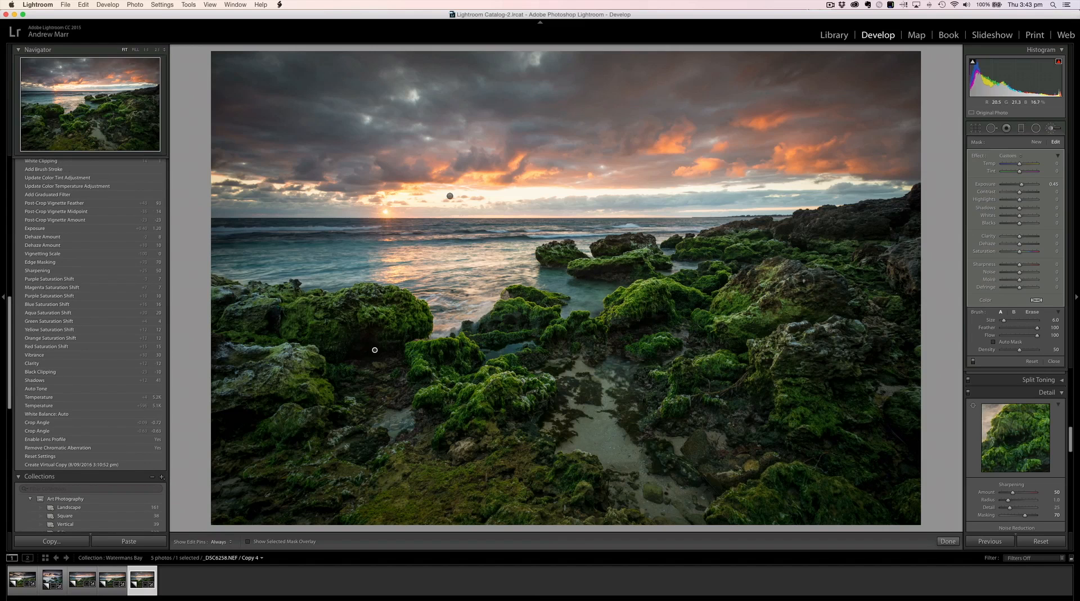
key(h)
drag(623, 336, 561, 346)
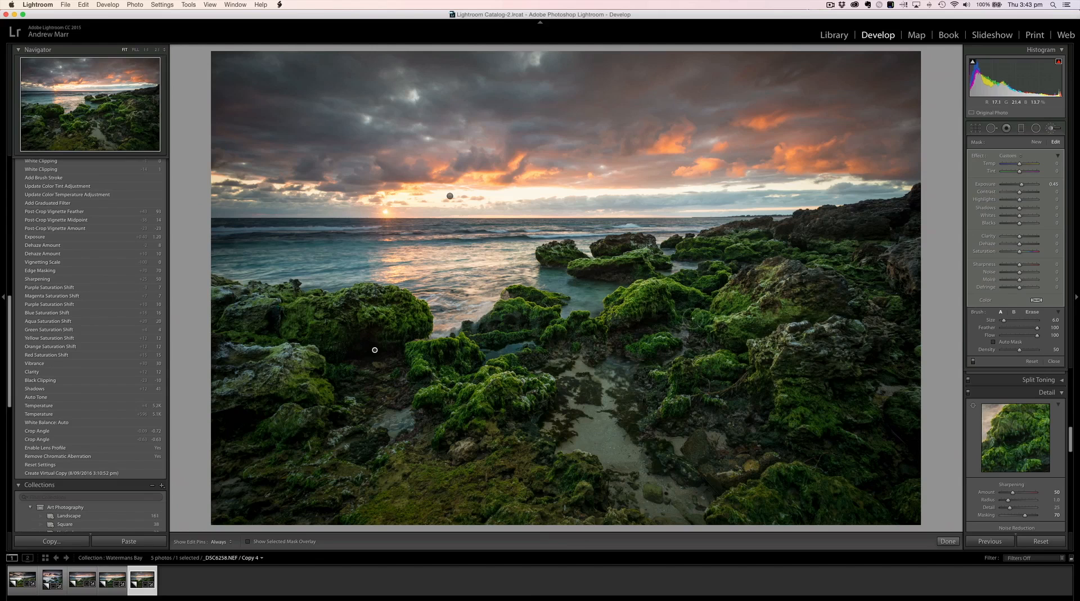
mouse_move(880, 217)
mouse_down()
mouse_move(803, 222)
mouse_move(887, 221)
mouse_move(783, 225)
mouse_move(892, 224)
mouse_move(908, 209)
mouse_move(889, 233)
mouse_up()
click(947, 541)
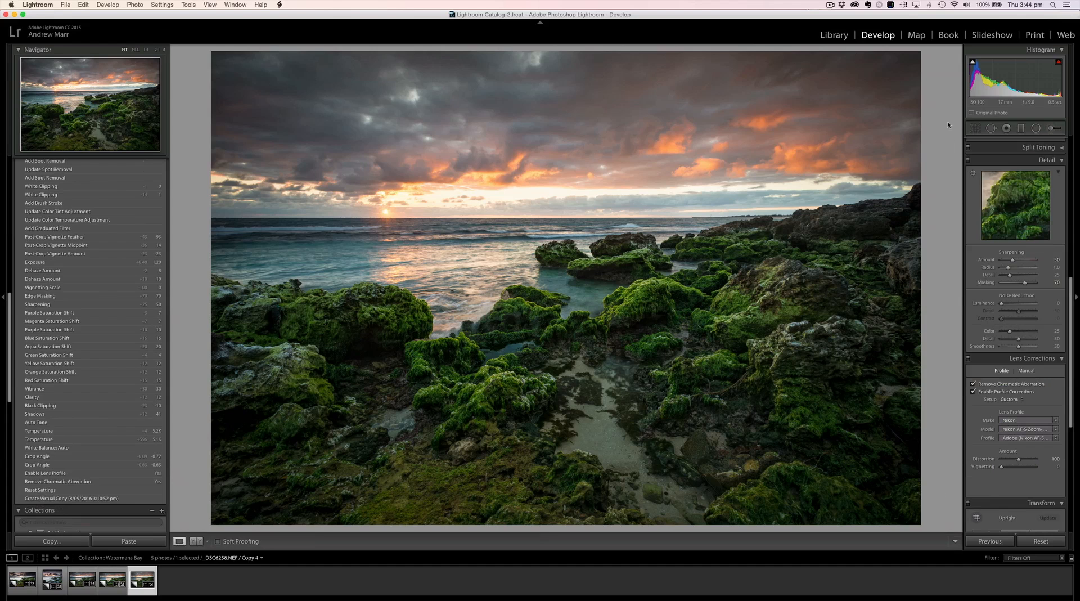
Step: Crop the photo to a 16 x 9 aspect ratio and shift the image slightly down within the frame
click(975, 129)
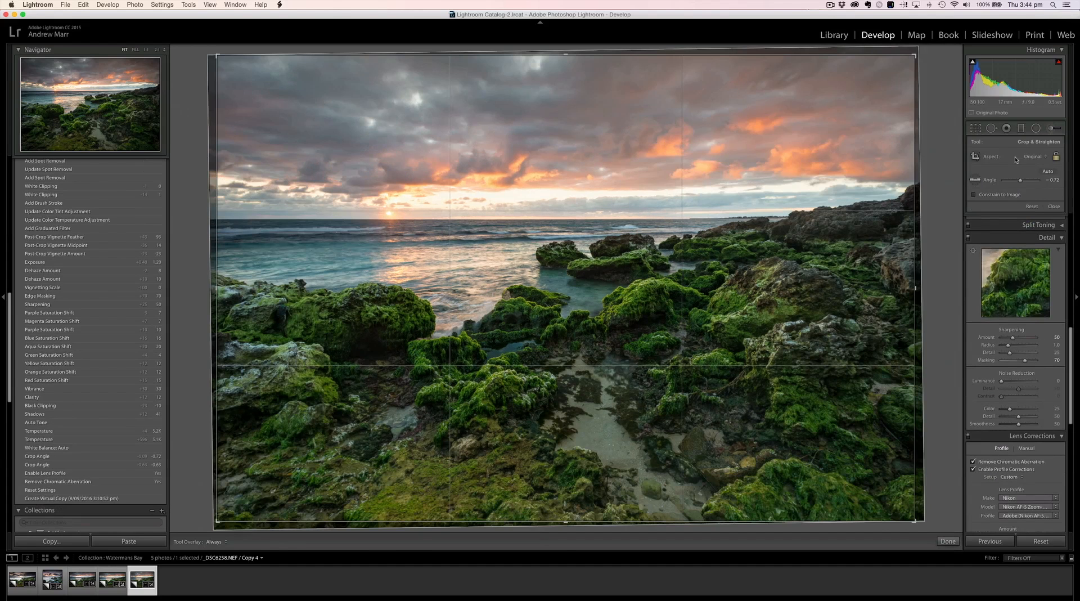
click(1043, 158)
click(1013, 213)
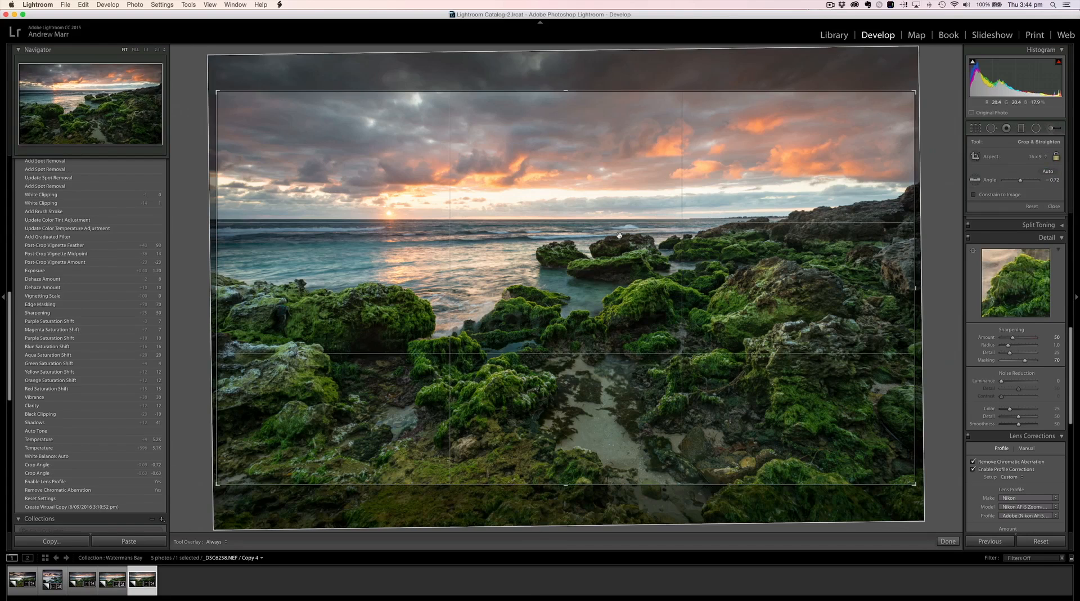
drag(610, 229, 611, 232)
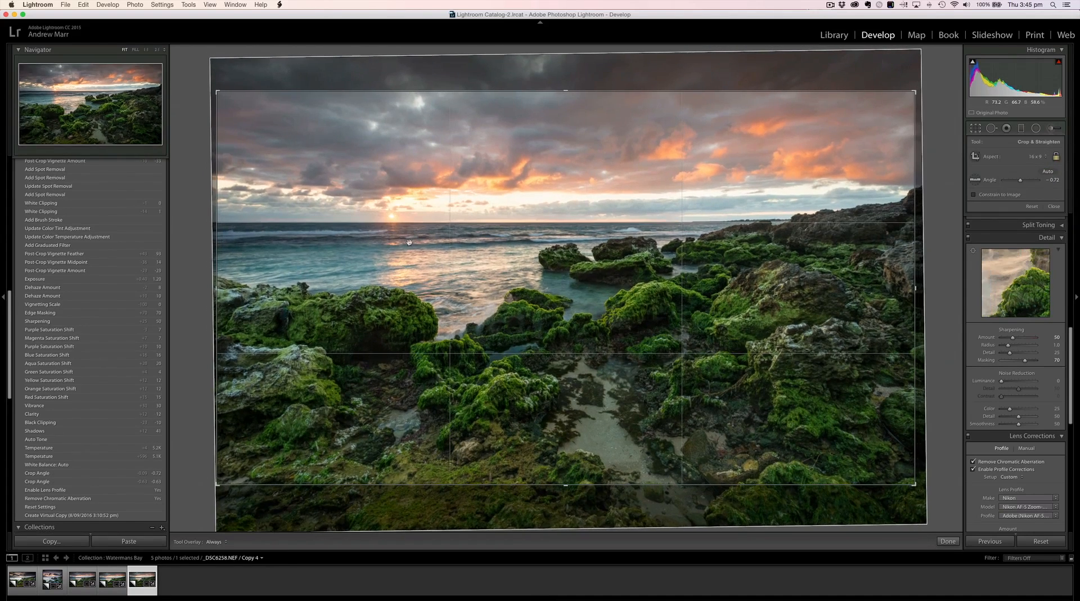
click(948, 542)
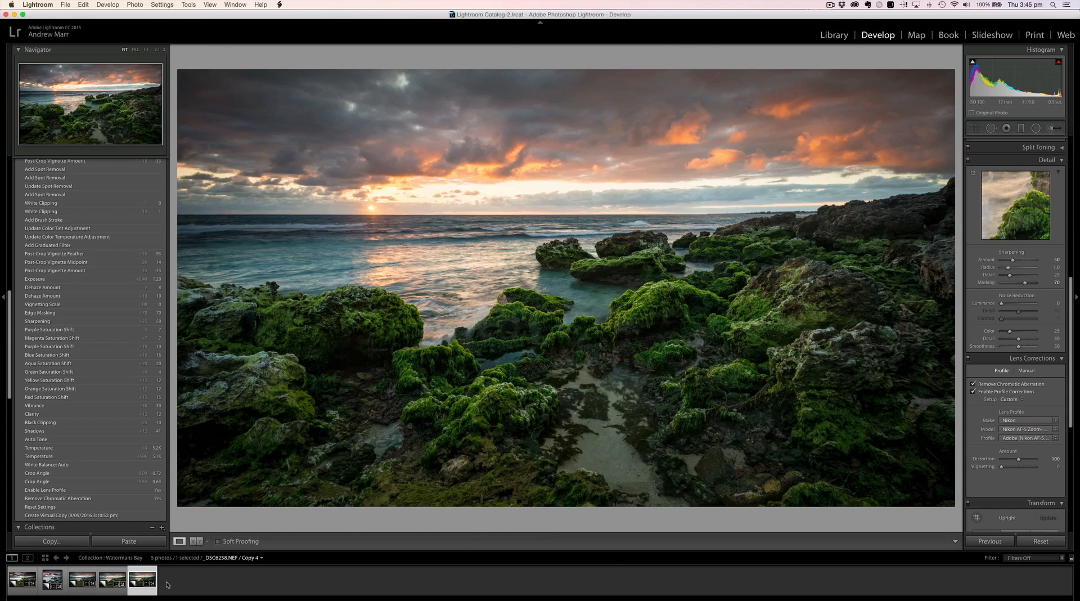
Step: Compare the cropped edit with the previous virtual copy of the same seascape
click(108, 580)
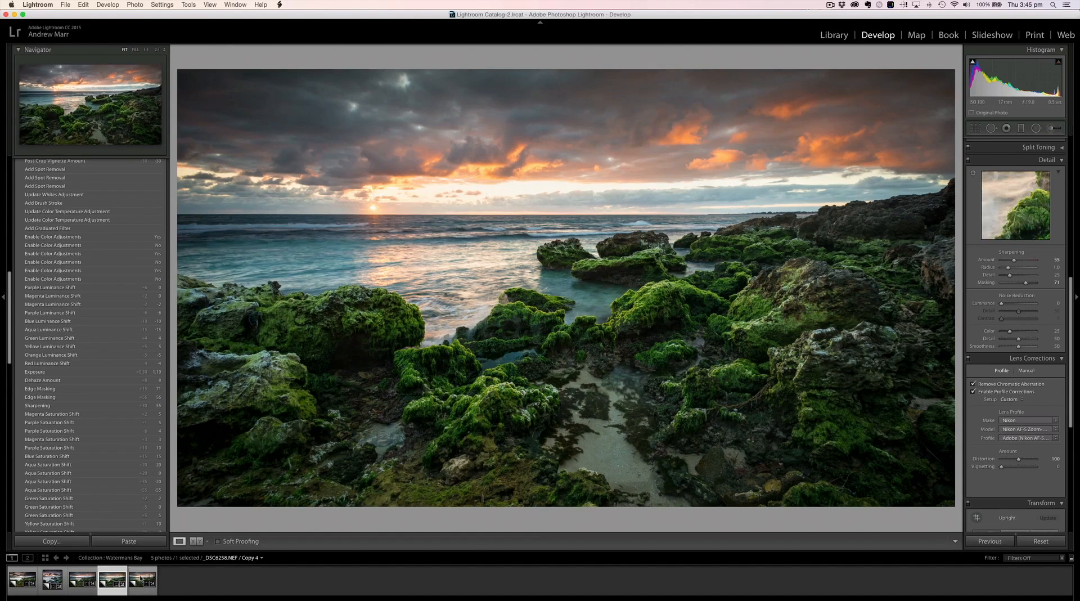
click(141, 578)
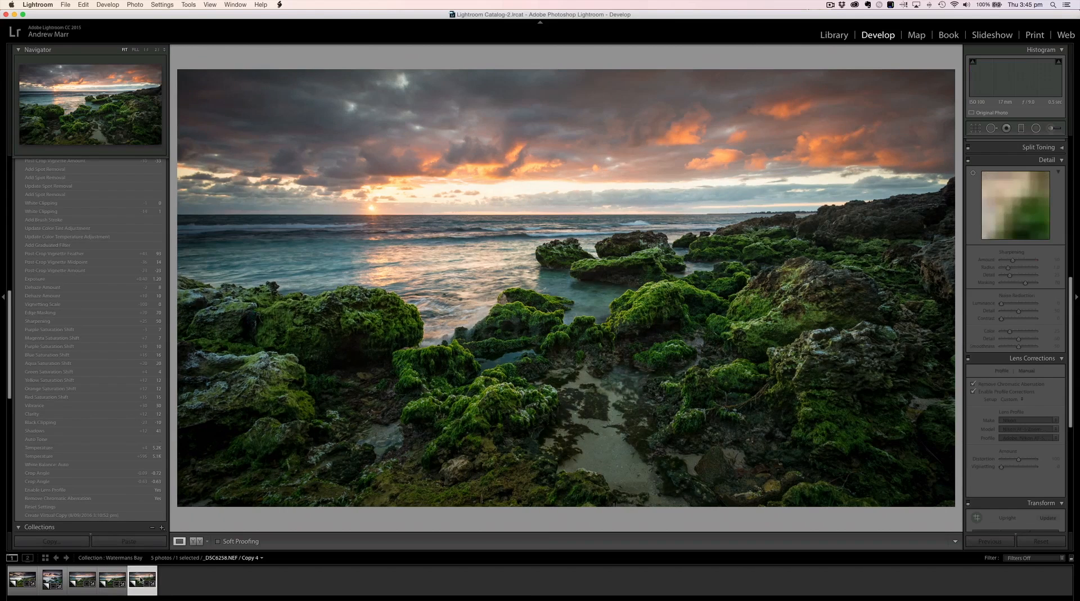